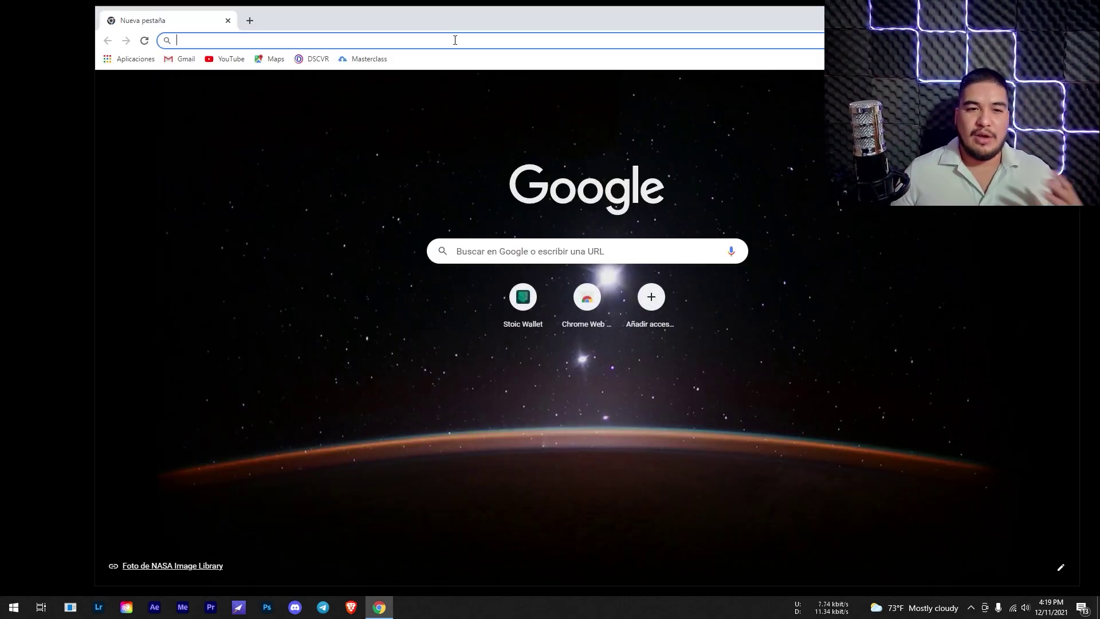
Paste the Squad avatar page URL into the new tab's address bar
text(https://p3z4x-vaaaa-aaaaj-qaixq-cai.raw.ic0.app/#/avatar)
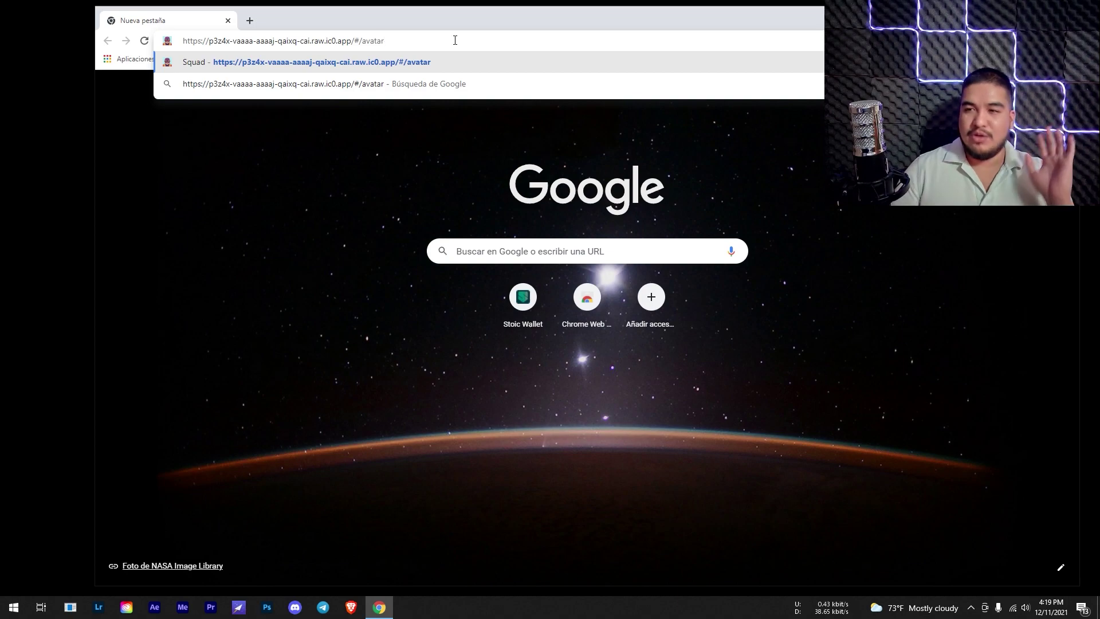
Load the Squad avatar page and choose Stoic Wallet to connect
key(Return)
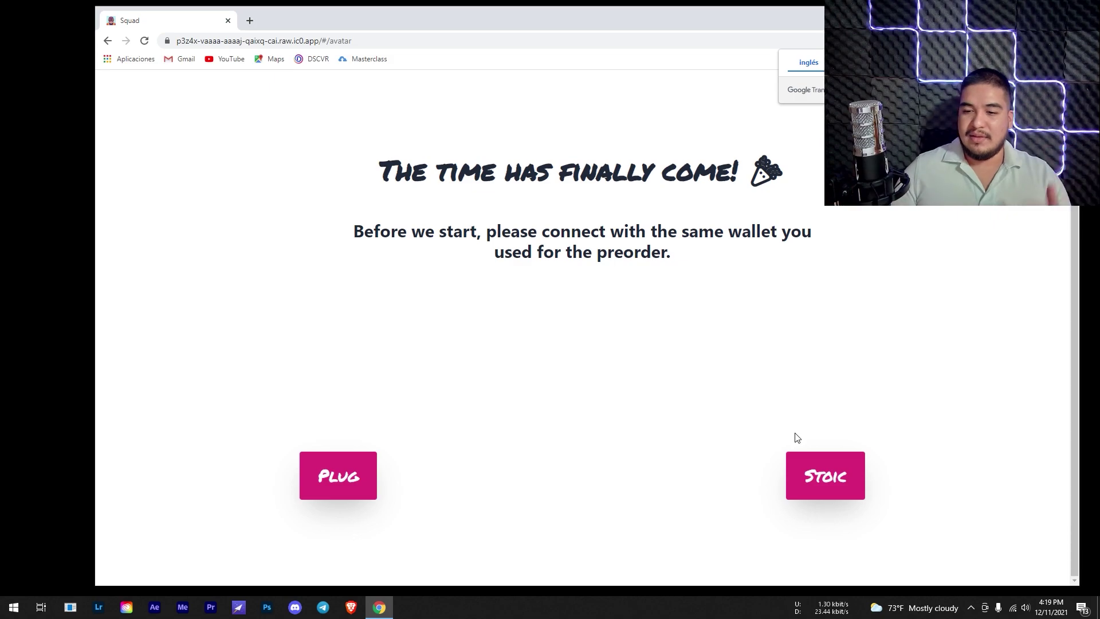
click(810, 464)
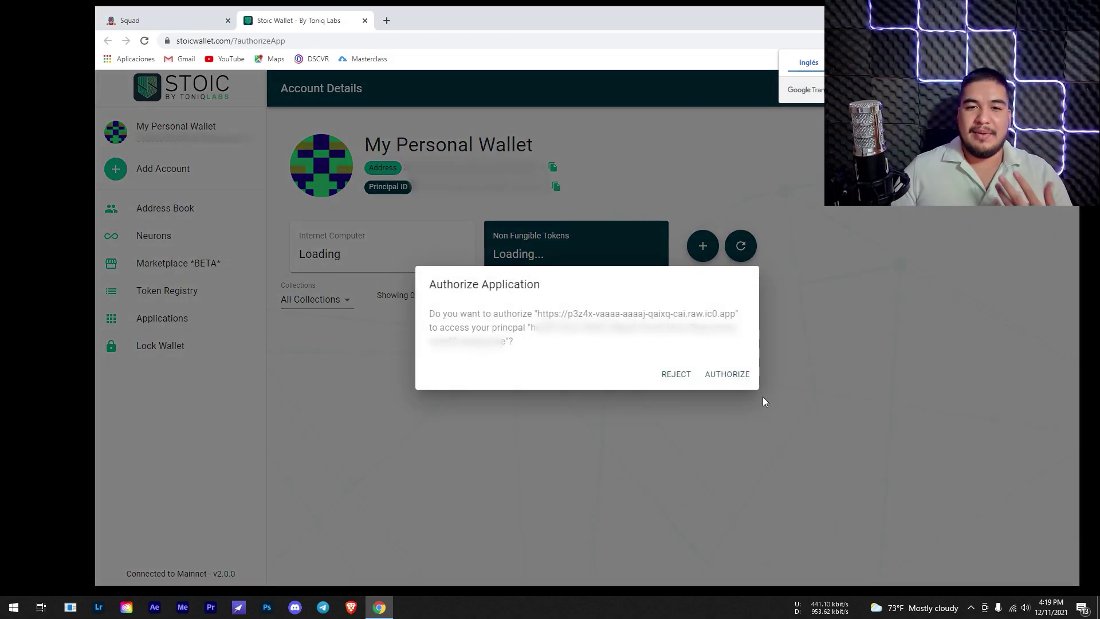
Grant the Squad app access in Stoic Wallet's authorization request
click(717, 380)
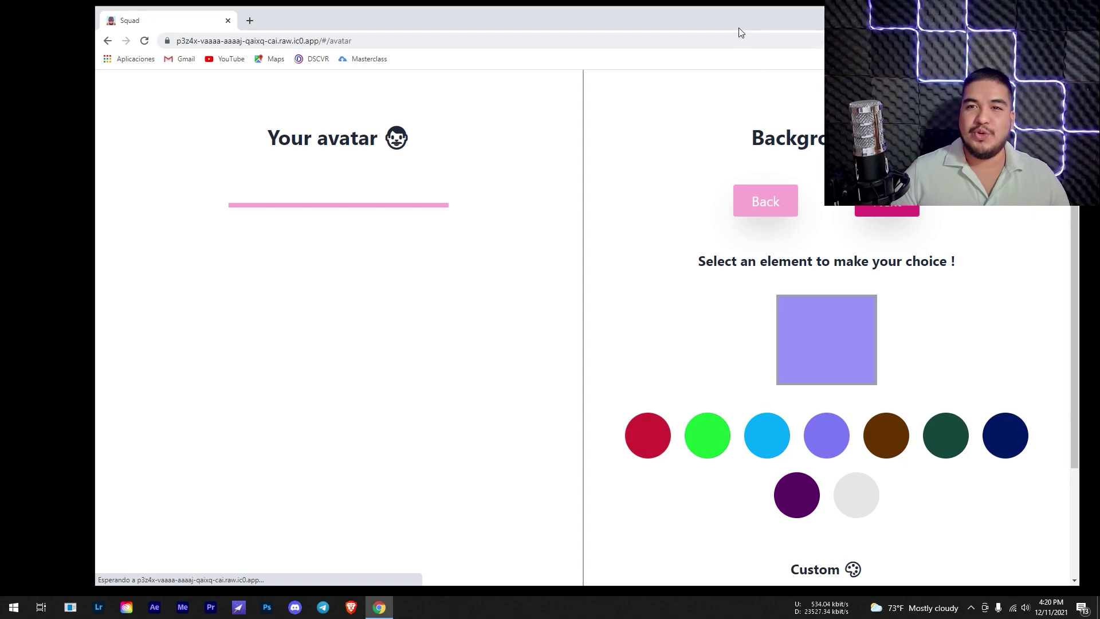
Reposition and narrow the Chrome window
drag(739, 33, 592, 49)
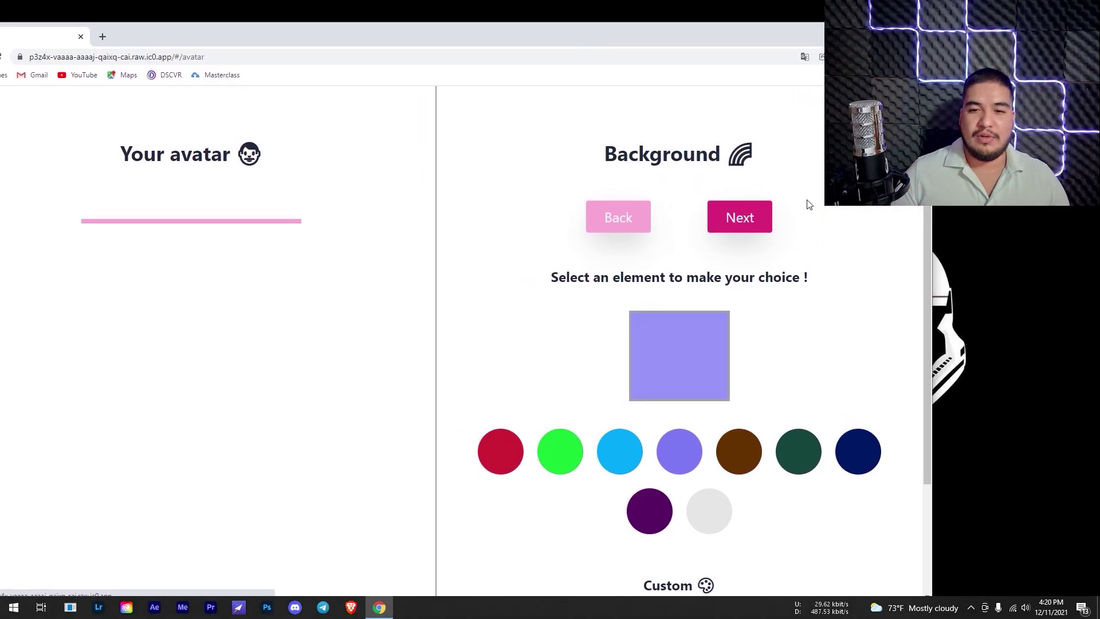
drag(931, 262, 791, 249)
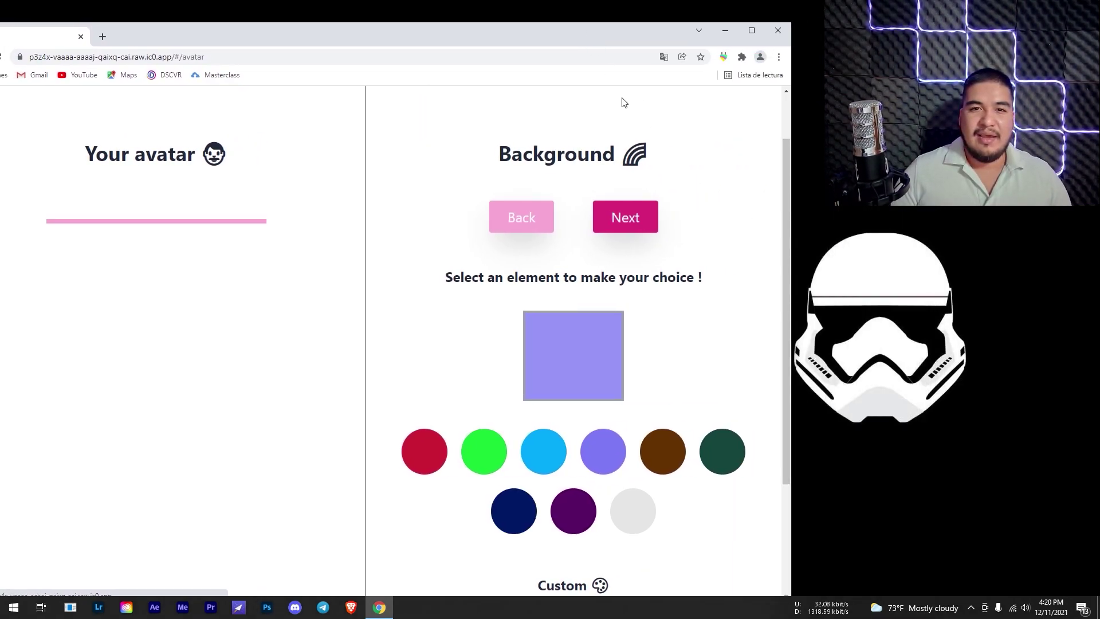
drag(592, 39, 661, 36)
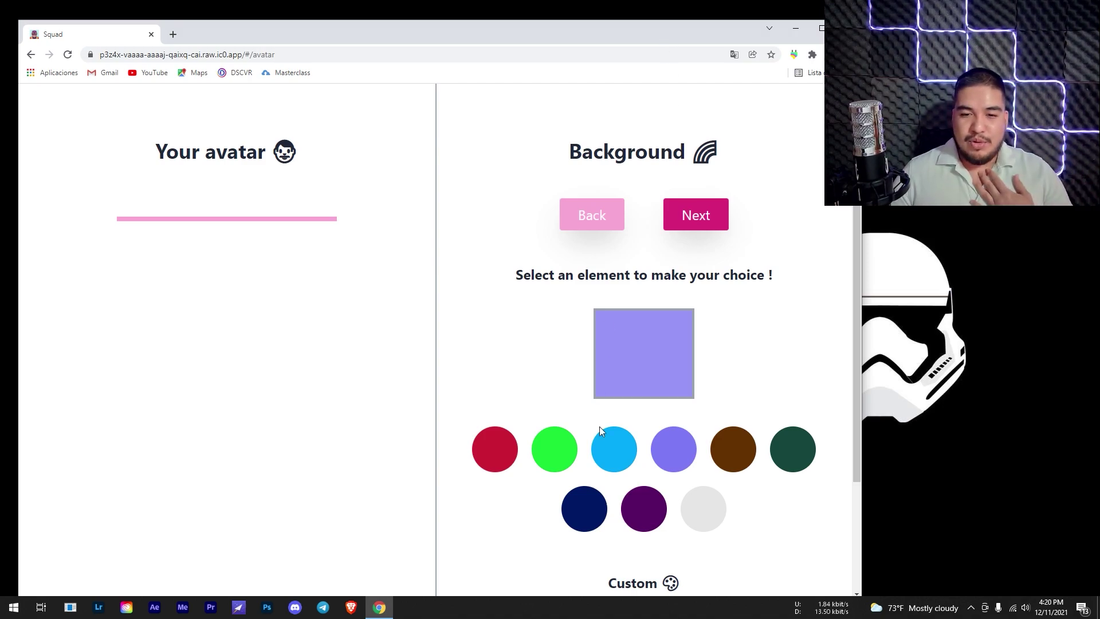
Set the background to navy after comparing it with light grey, and advance to Profile
click(590, 522)
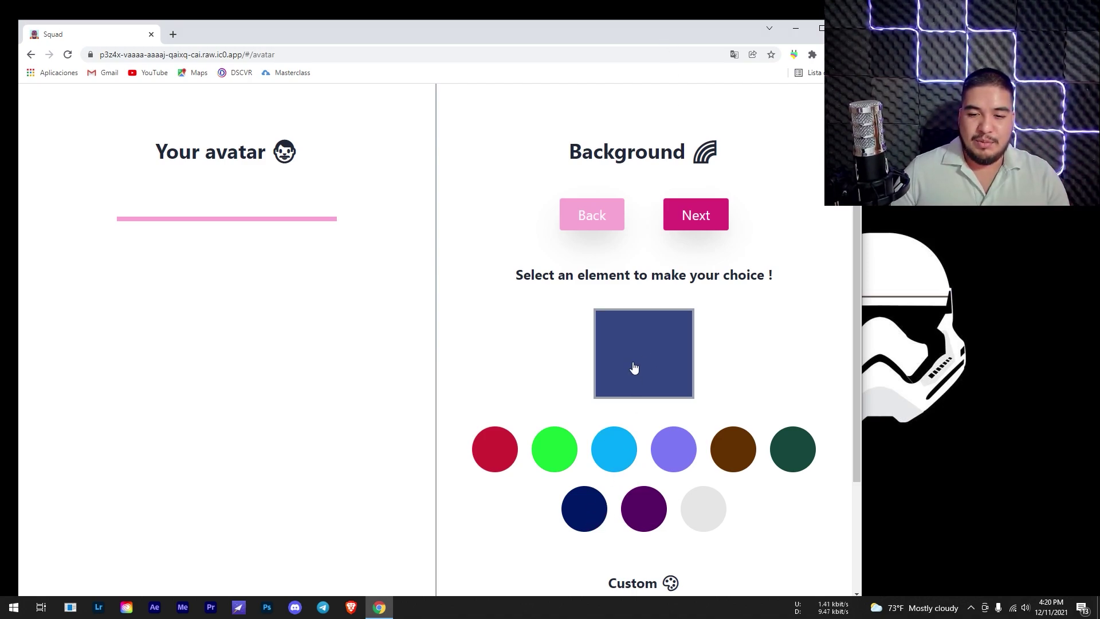
click(702, 516)
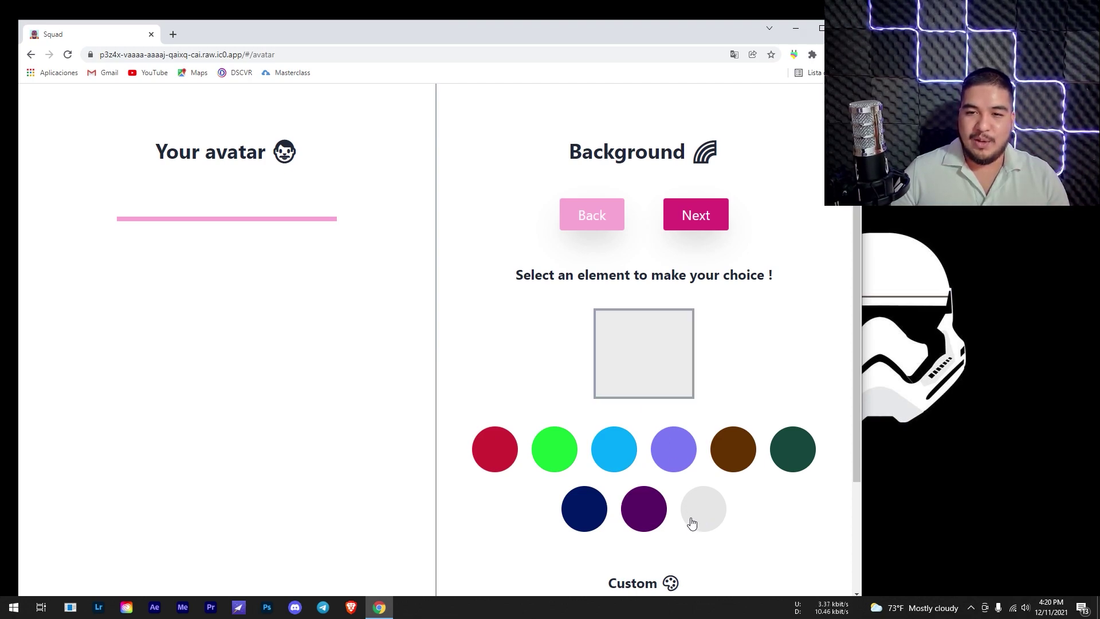
click(590, 518)
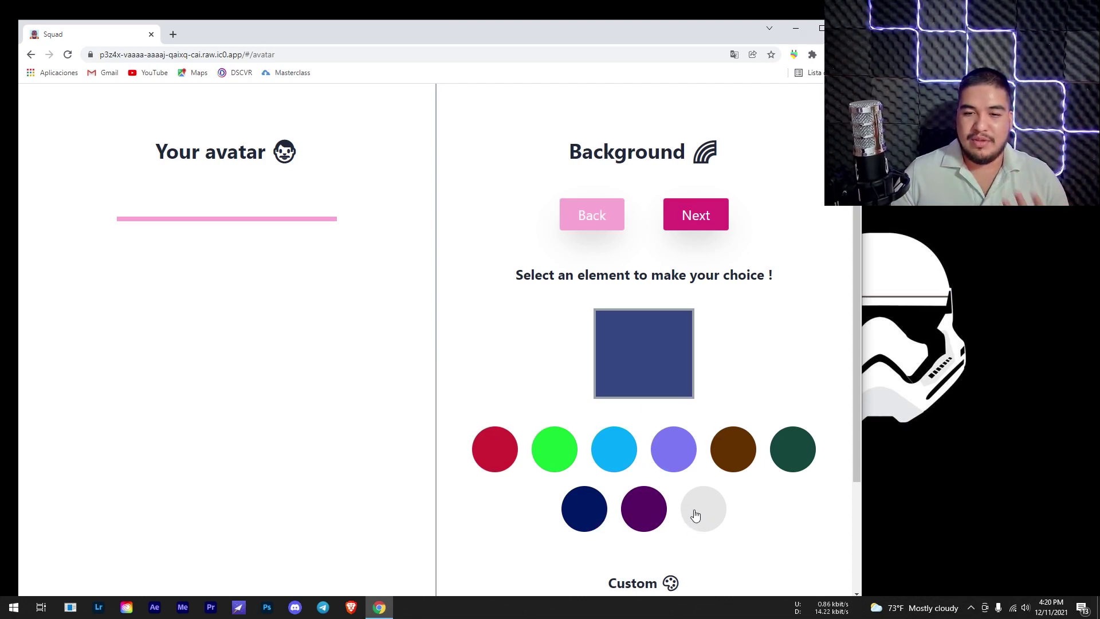
click(696, 515)
click(588, 516)
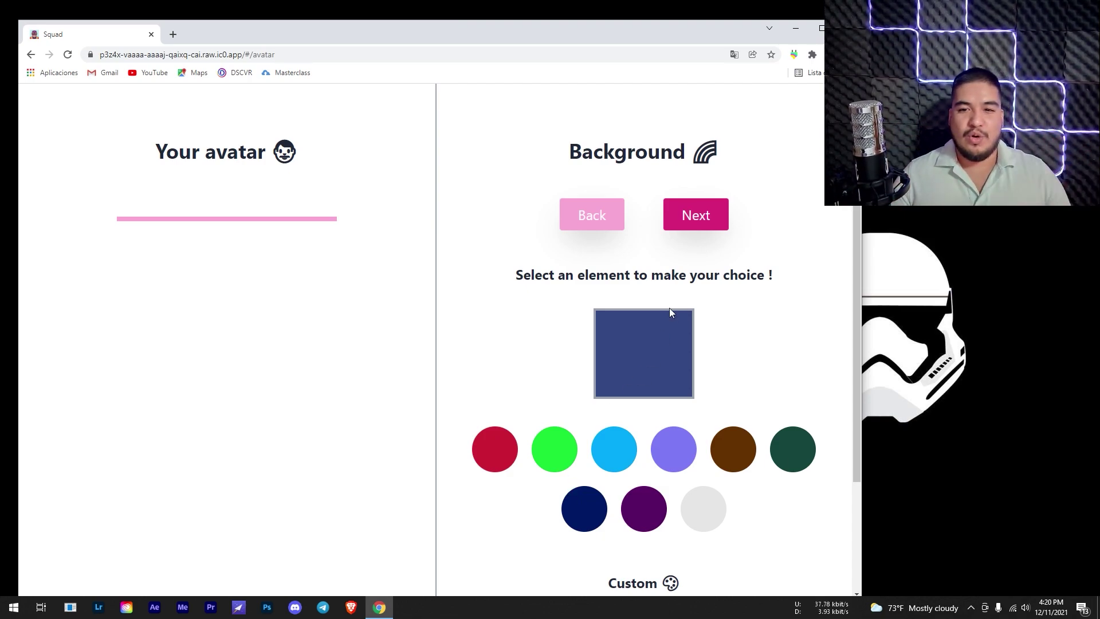
click(695, 221)
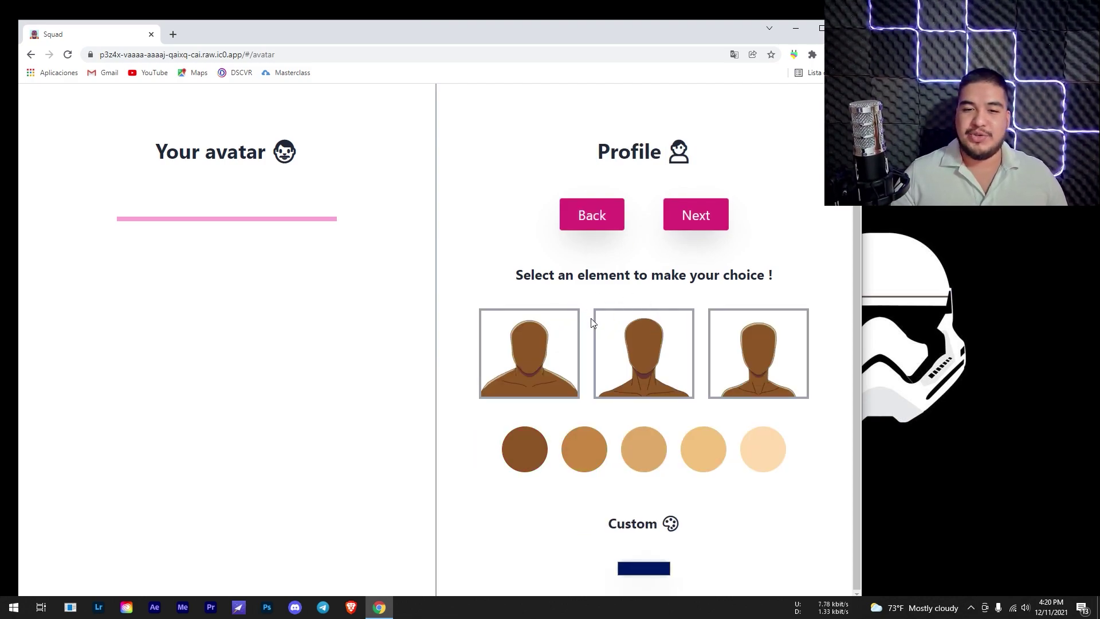
Pick the first face shape and the lighter third skin tone, then advance to Ears
click(546, 341)
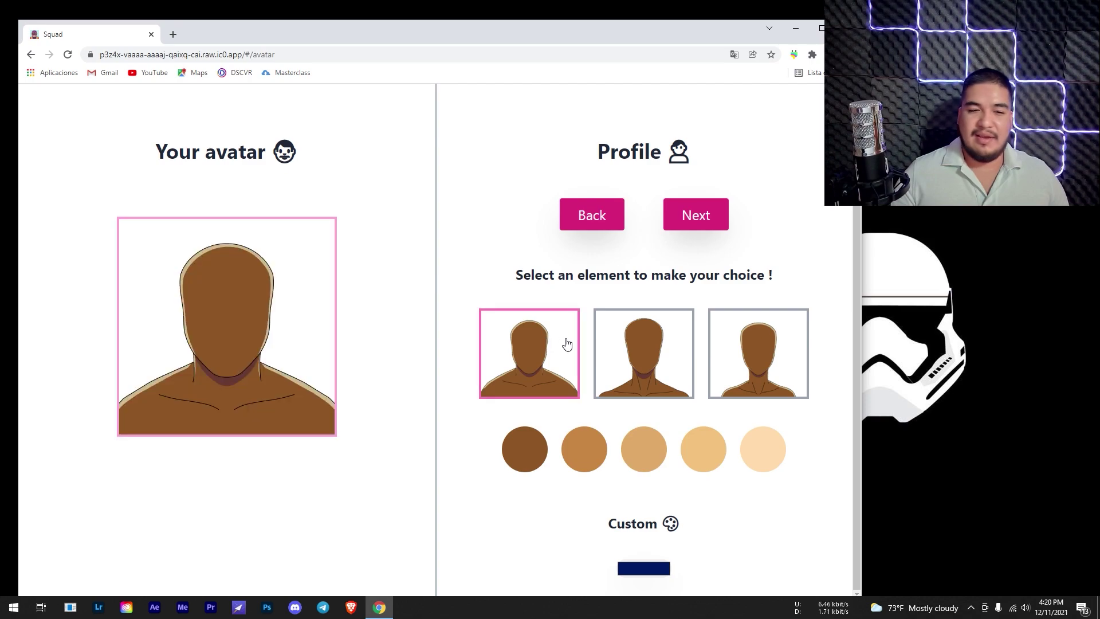
click(631, 354)
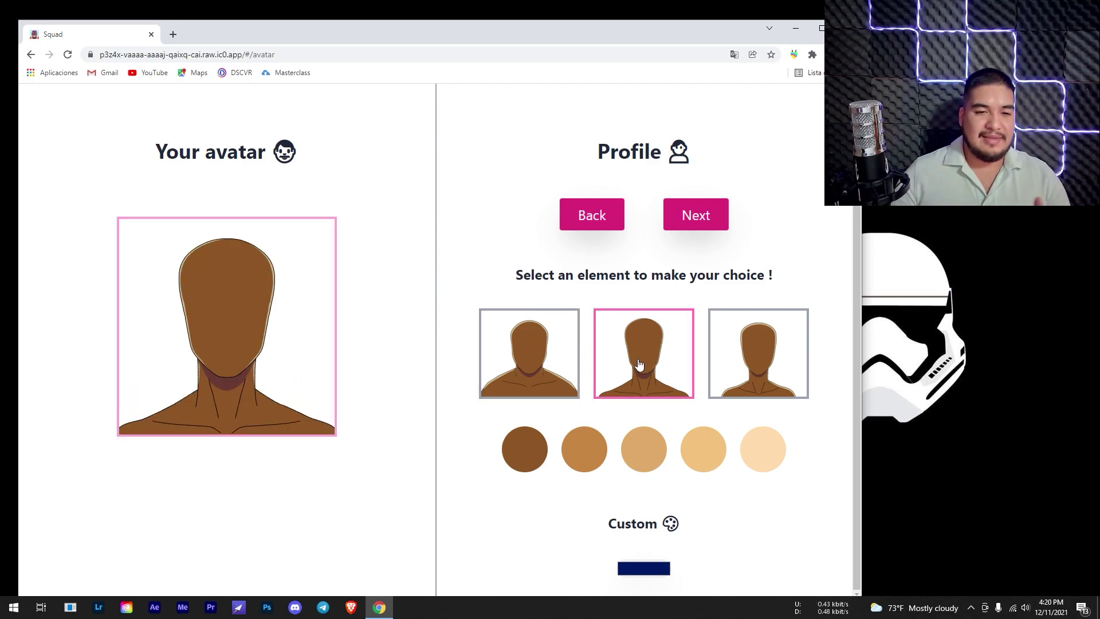
click(555, 364)
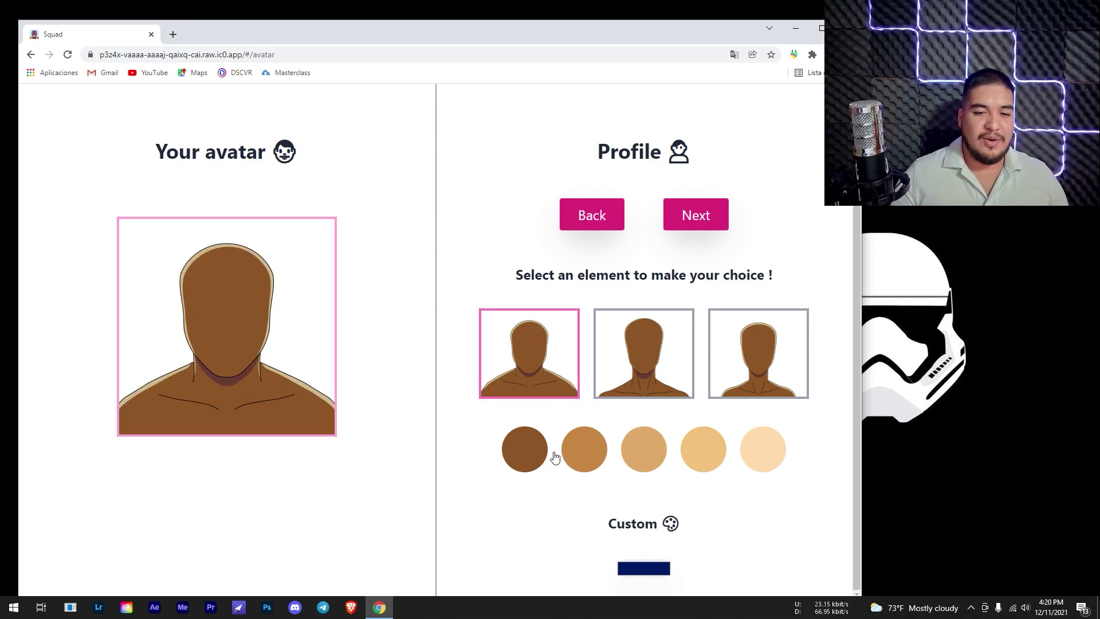
click(577, 456)
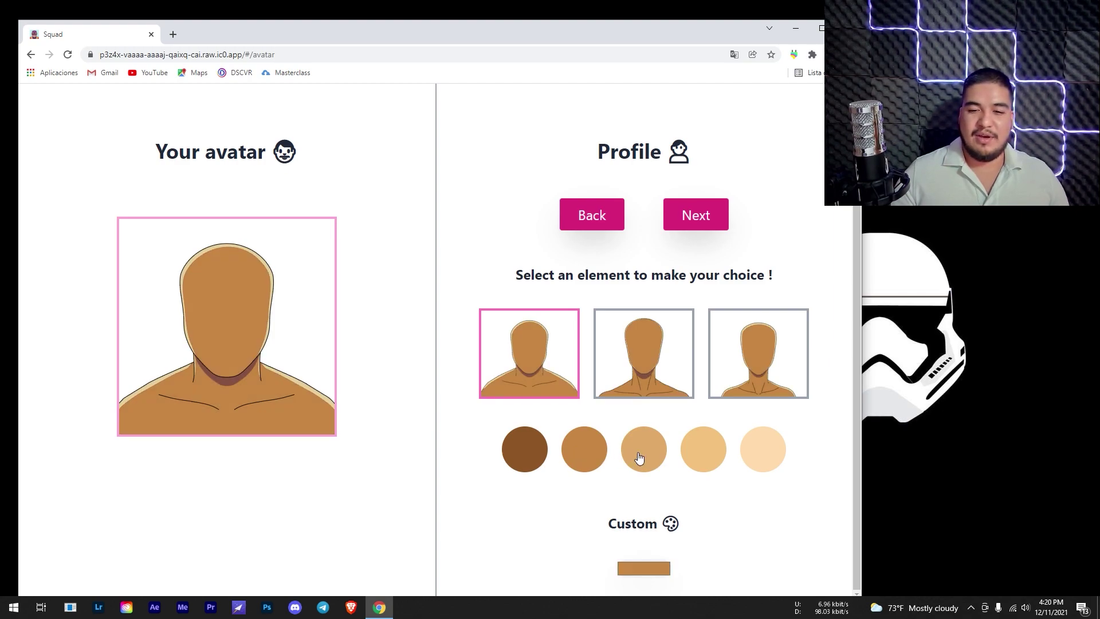
click(639, 458)
click(601, 464)
click(643, 458)
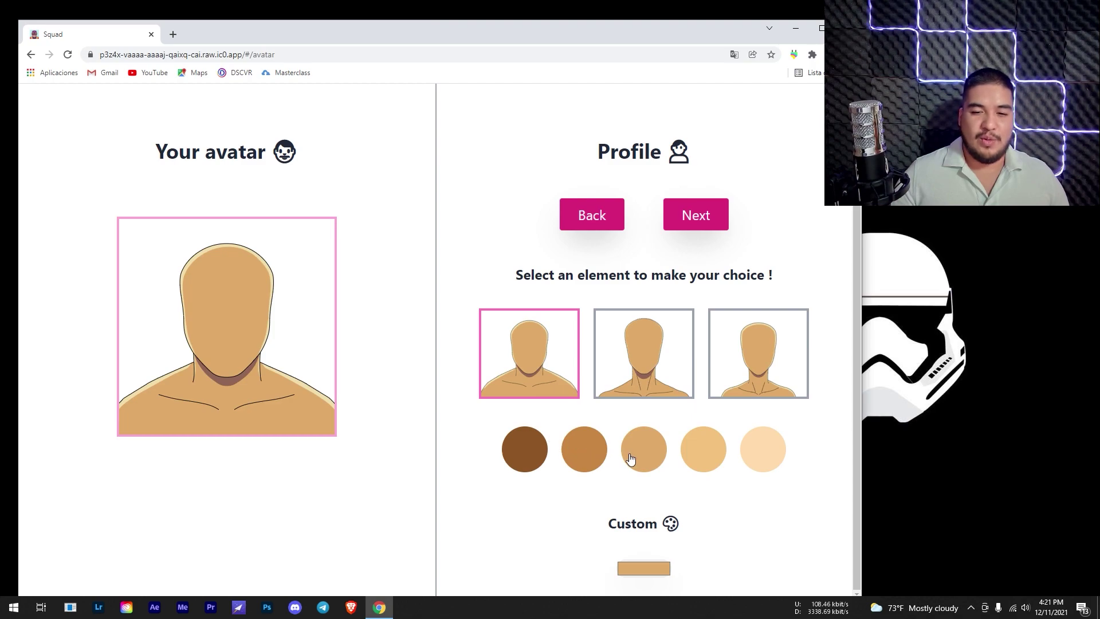
click(698, 228)
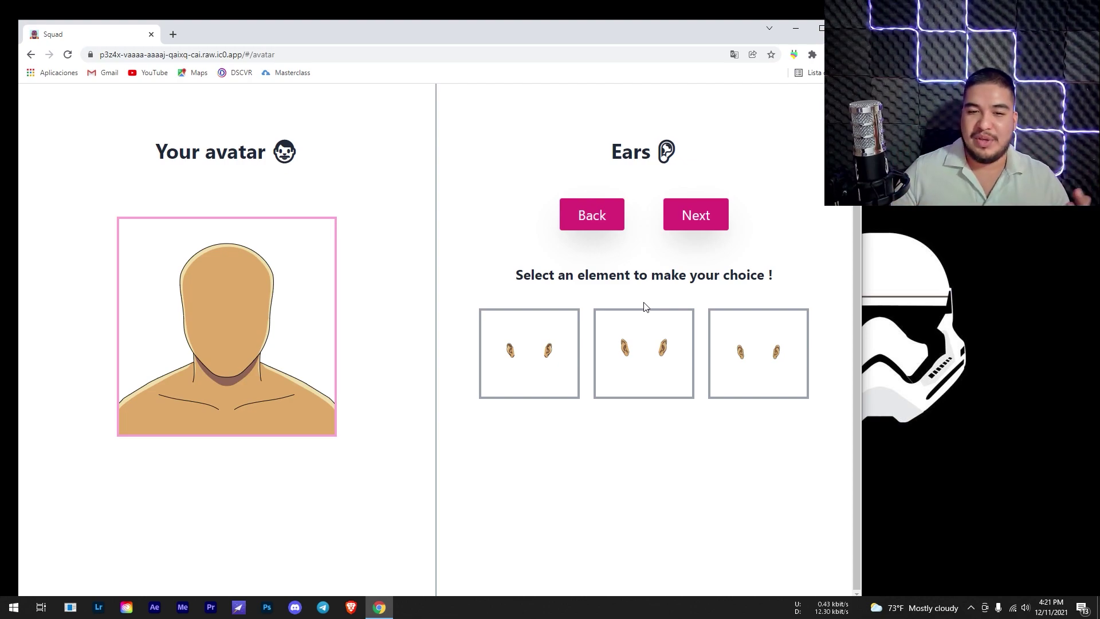
Choose the third ear style over the first and second, then advance to Eyes
click(567, 353)
click(636, 352)
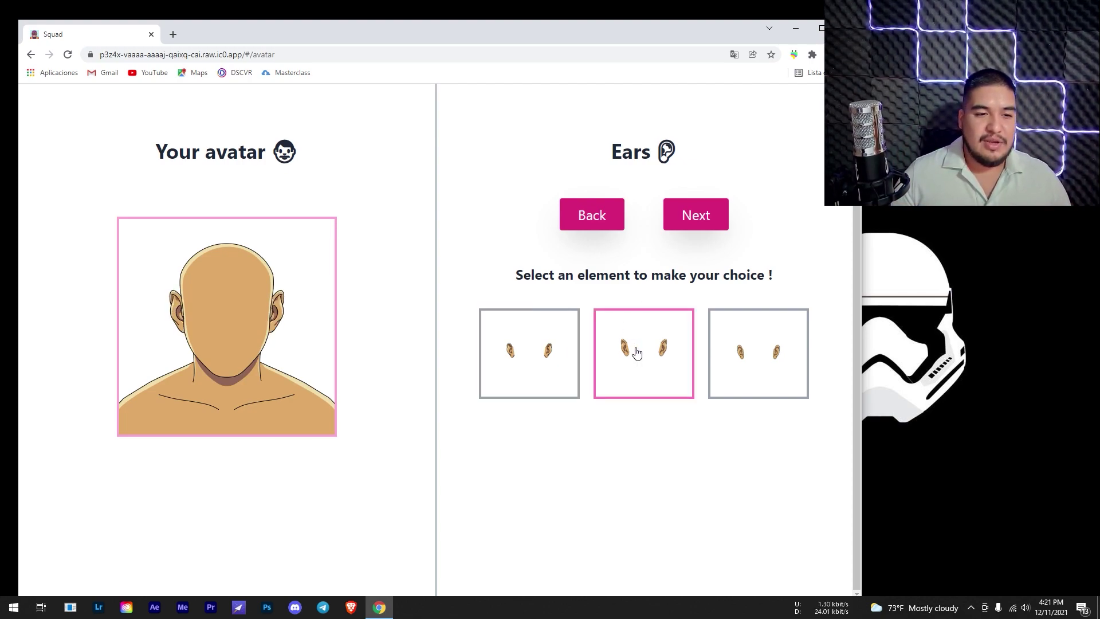
click(746, 362)
click(567, 359)
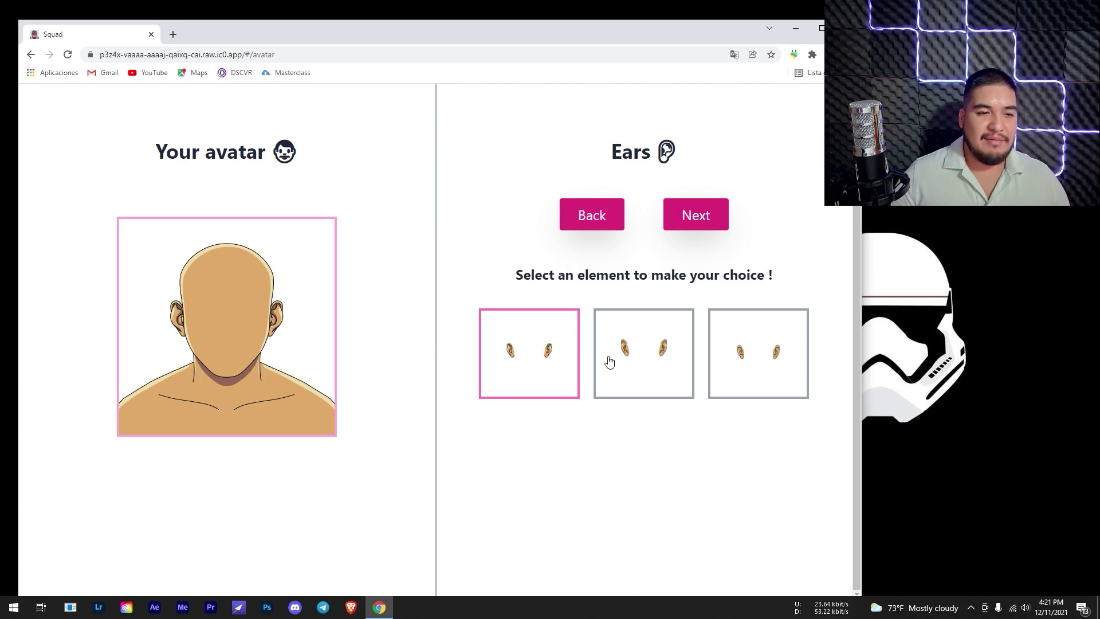
click(762, 359)
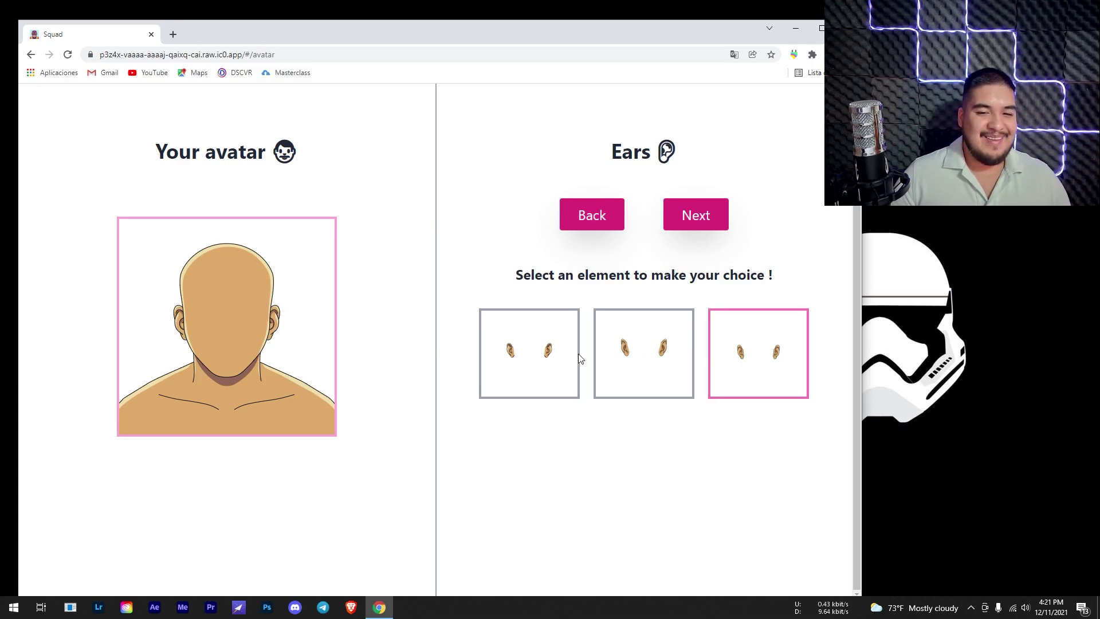
click(576, 354)
click(776, 359)
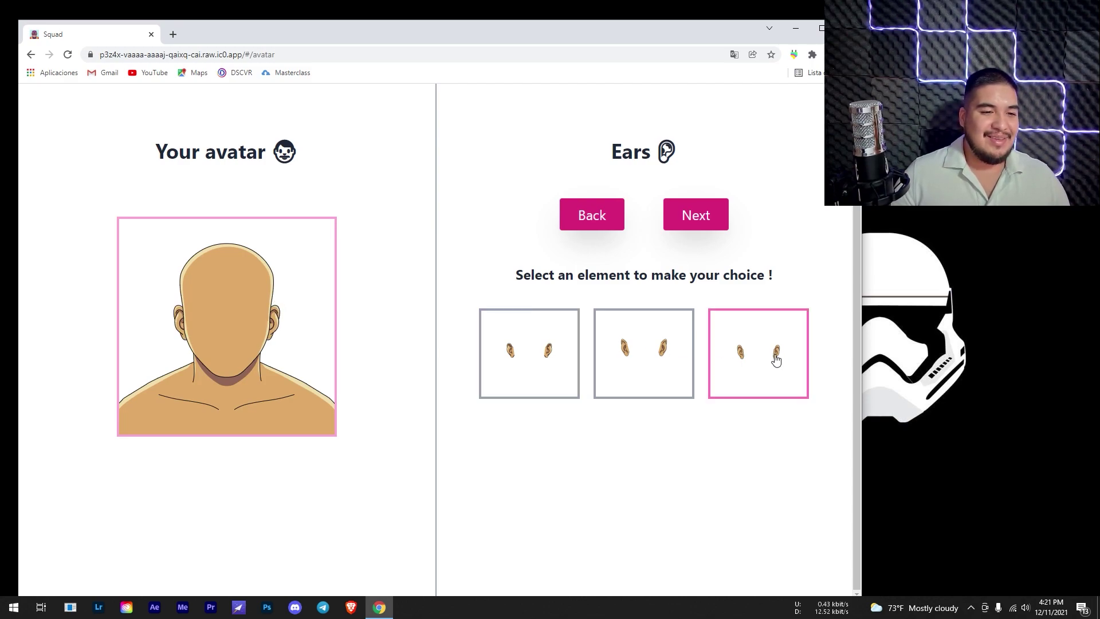
click(696, 220)
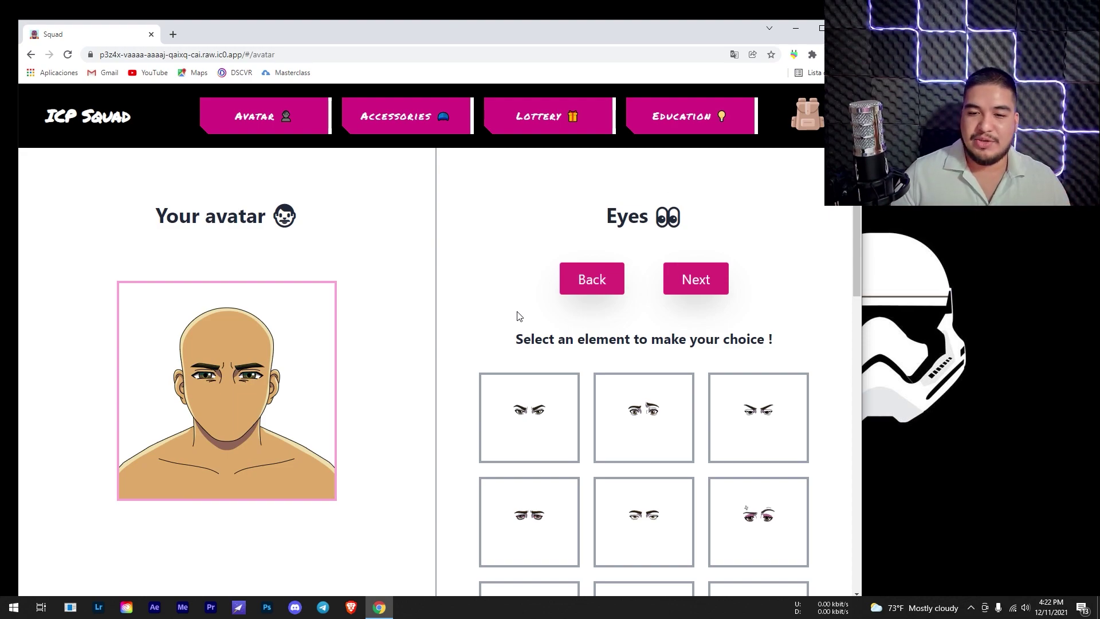
scroll(519, 317, down, 1)
scroll(541, 339, down, 2)
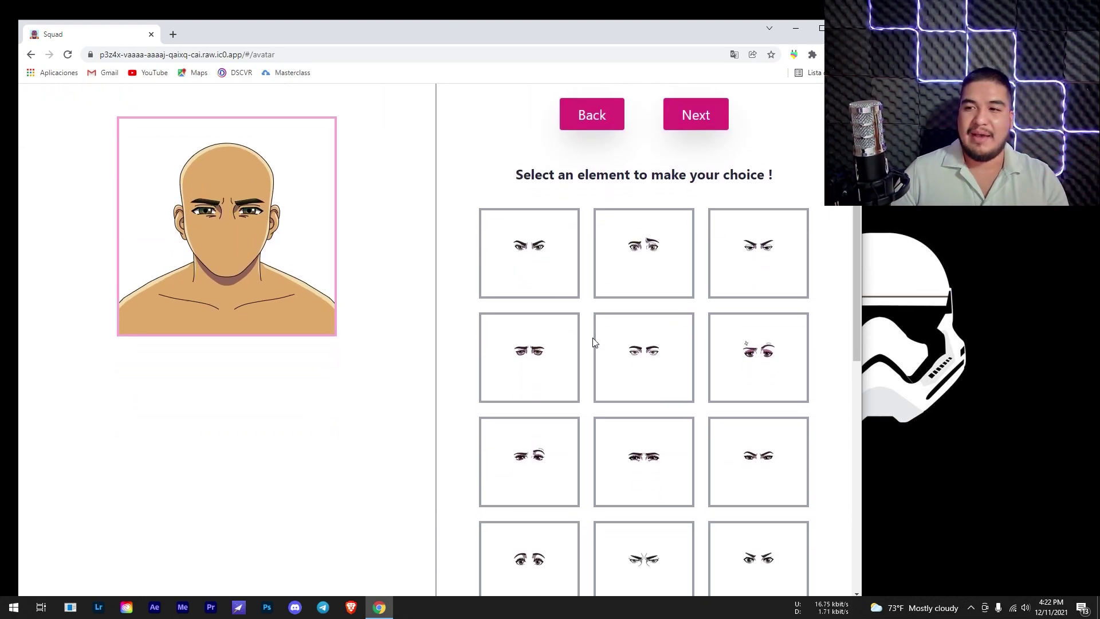
scroll(592, 340, down, 2)
scroll(570, 338, down, 1)
scroll(563, 315, down, 2)
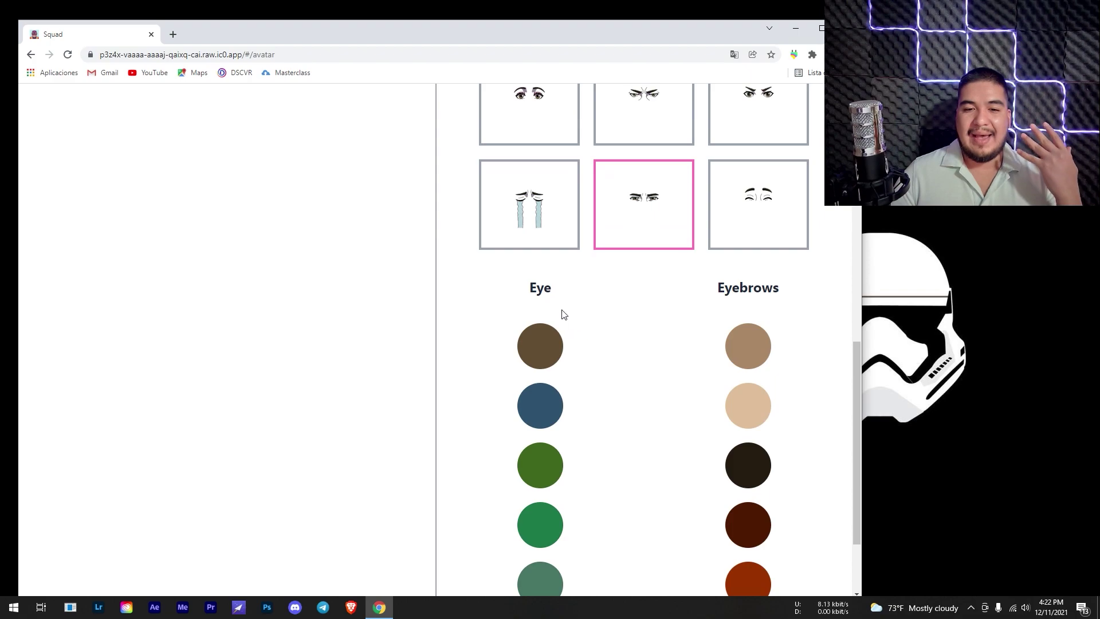
scroll(750, 333, down, 1)
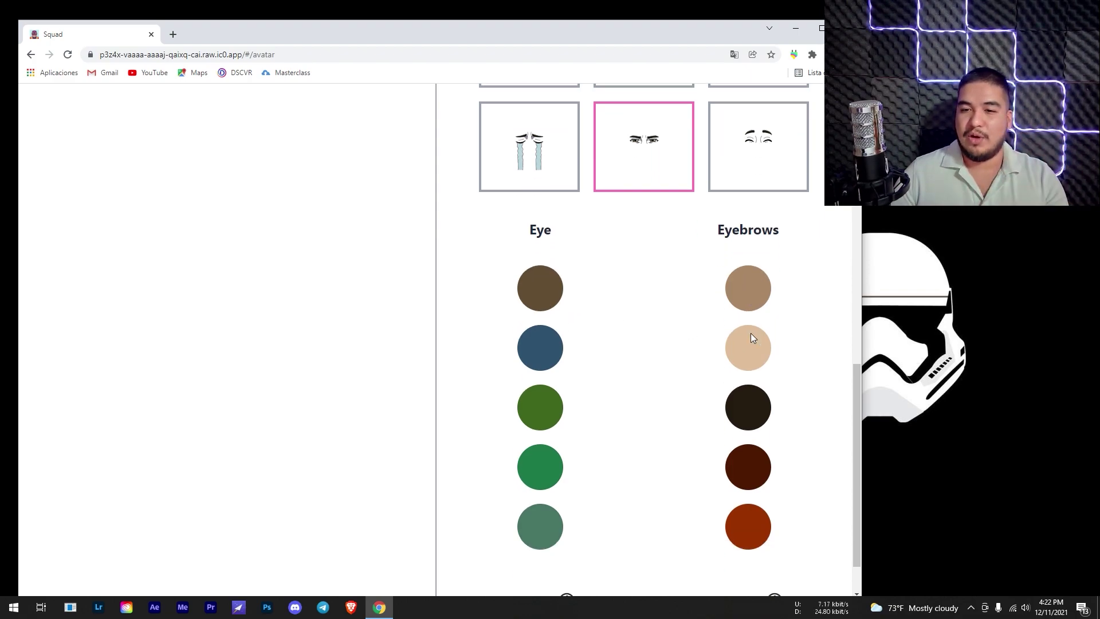
scroll(602, 417, up, 4)
scroll(575, 430, down, 2)
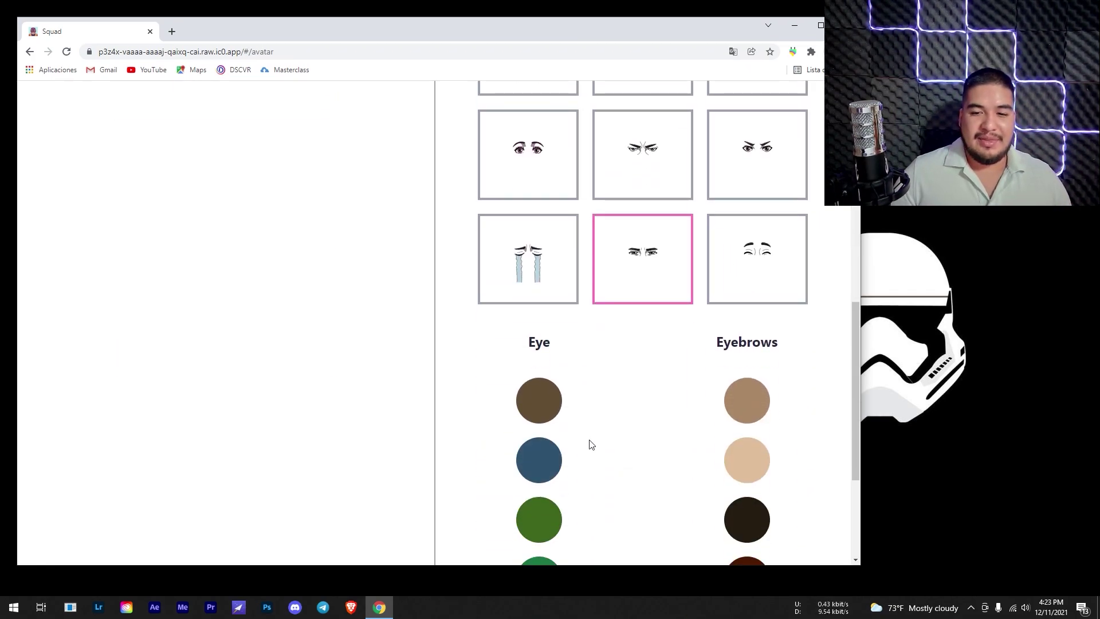
scroll(731, 413, down, 1)
scroll(713, 447, down, 1)
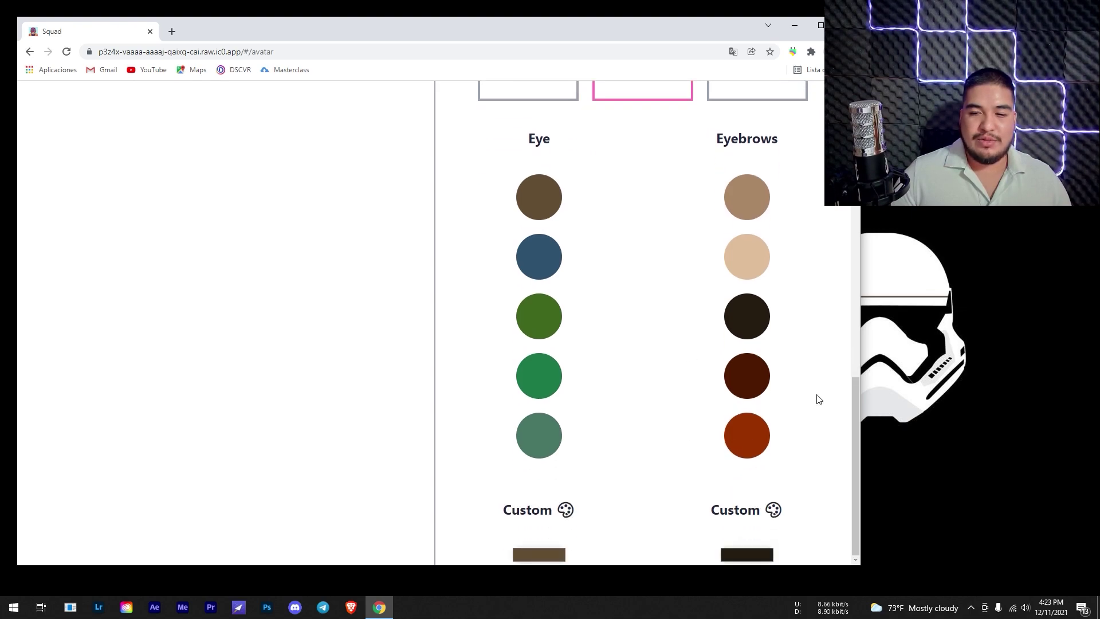
scroll(767, 443, up, 5)
scroll(739, 413, up, 5)
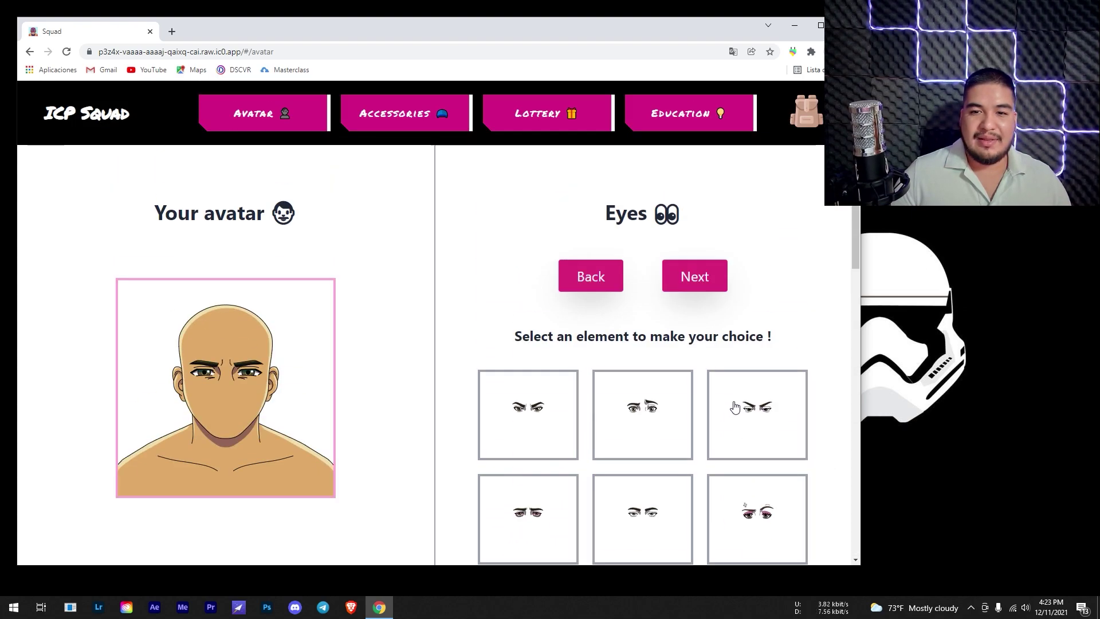
Keep the current eyes, compare nose styles, and settle on the middle nose
click(704, 277)
scroll(702, 312, down, 1)
scroll(535, 367, up, 1)
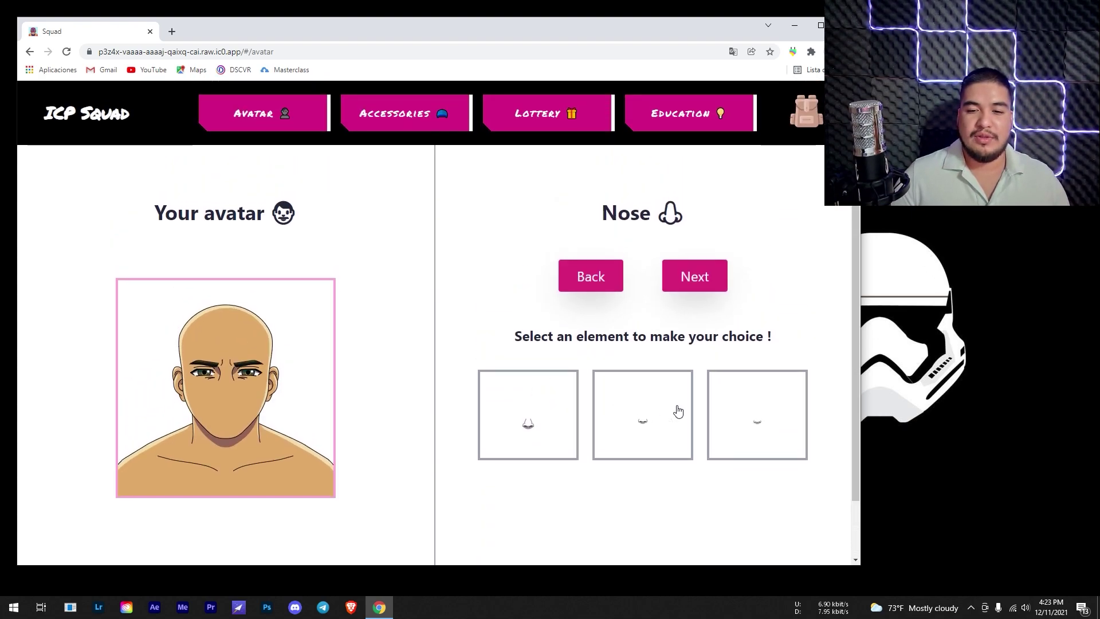
click(644, 413)
click(531, 425)
click(720, 417)
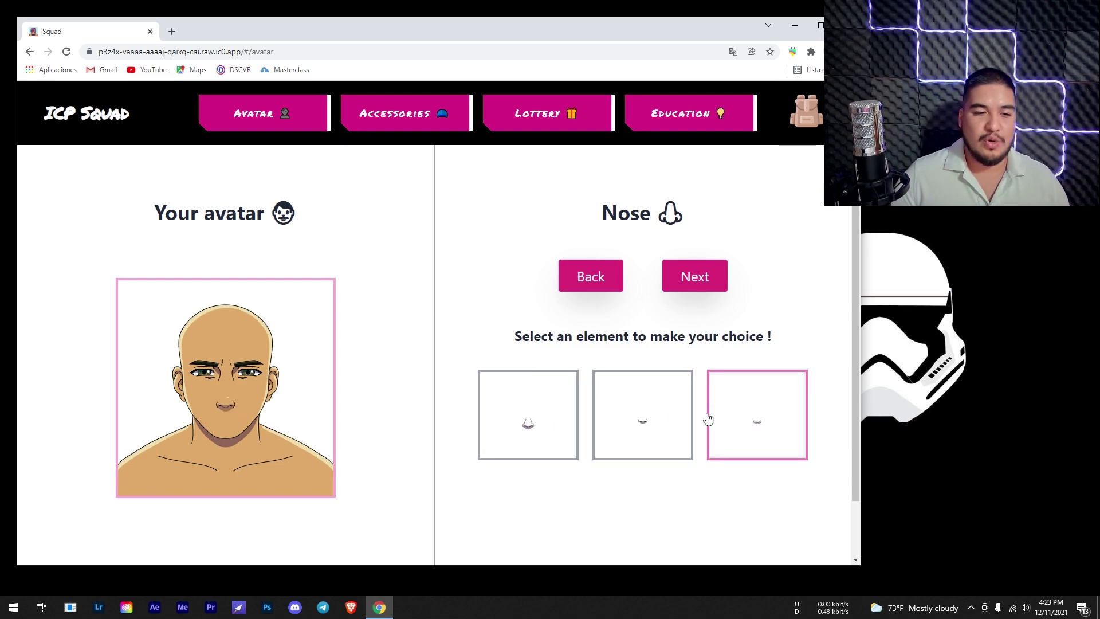
click(643, 421)
click(750, 418)
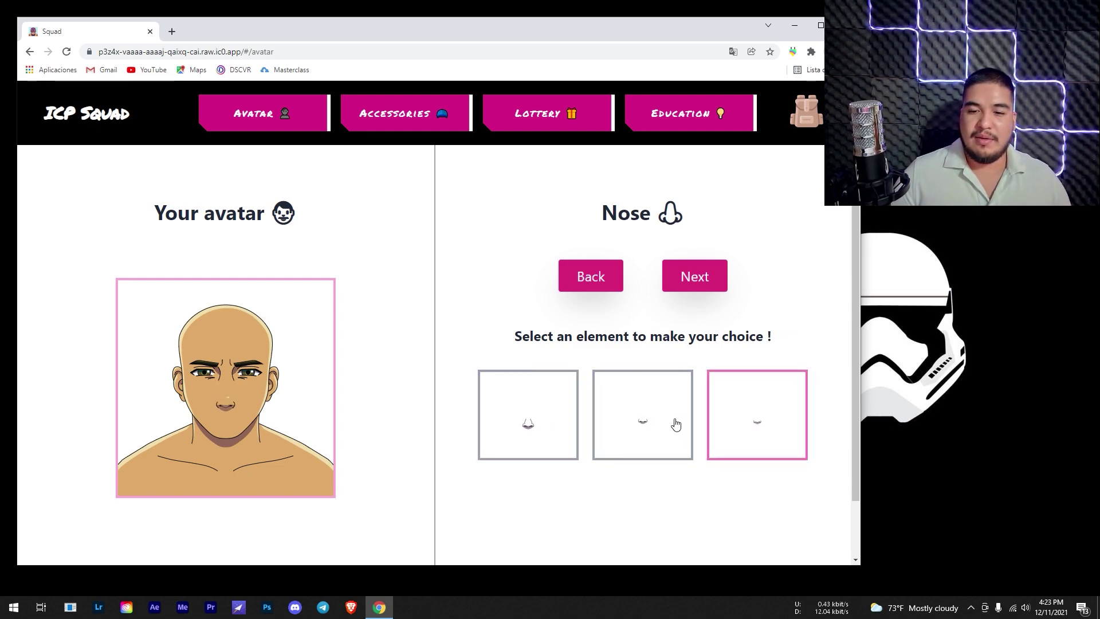
click(660, 423)
Try first, second, grinning and frowning mouths, keep a lower-row mouth, and continue to Hair
click(679, 277)
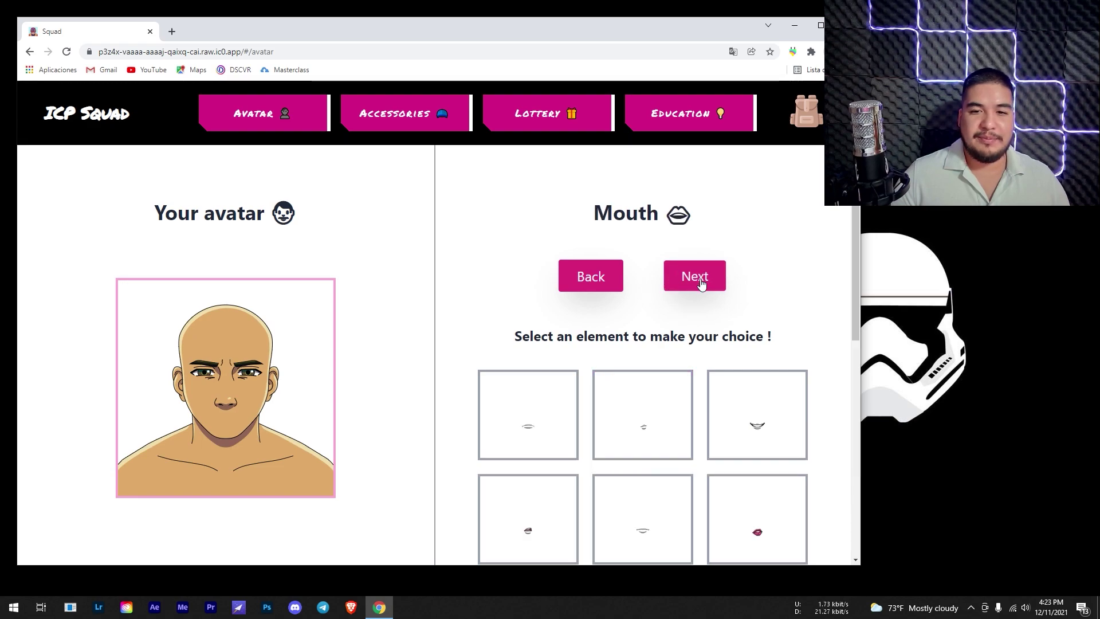
scroll(634, 325, down, 5)
scroll(620, 307, up, 5)
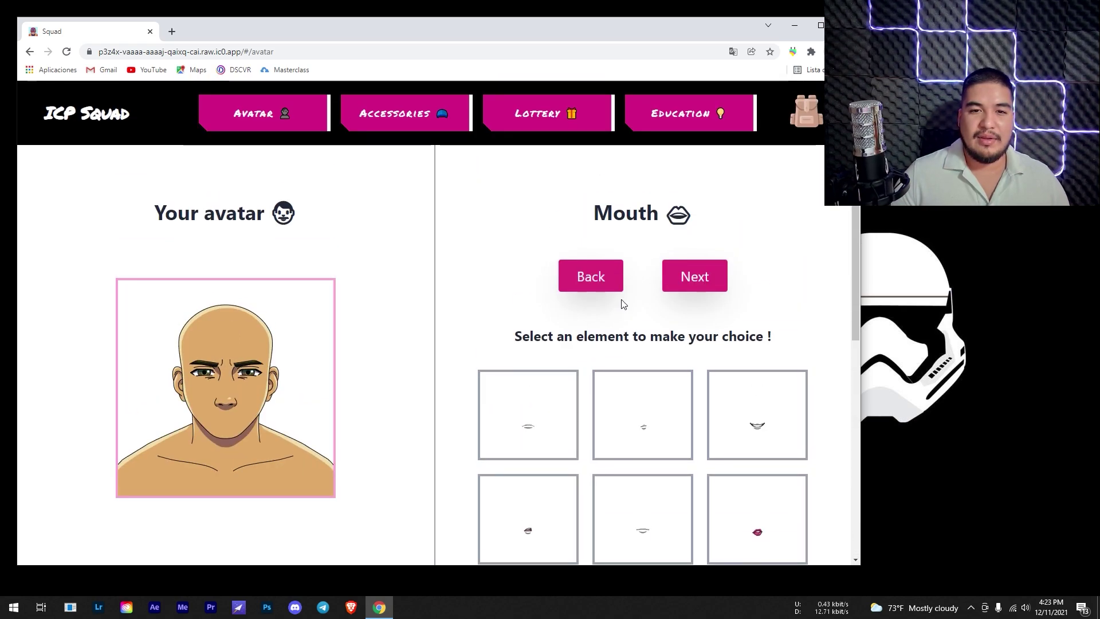
click(527, 399)
click(658, 431)
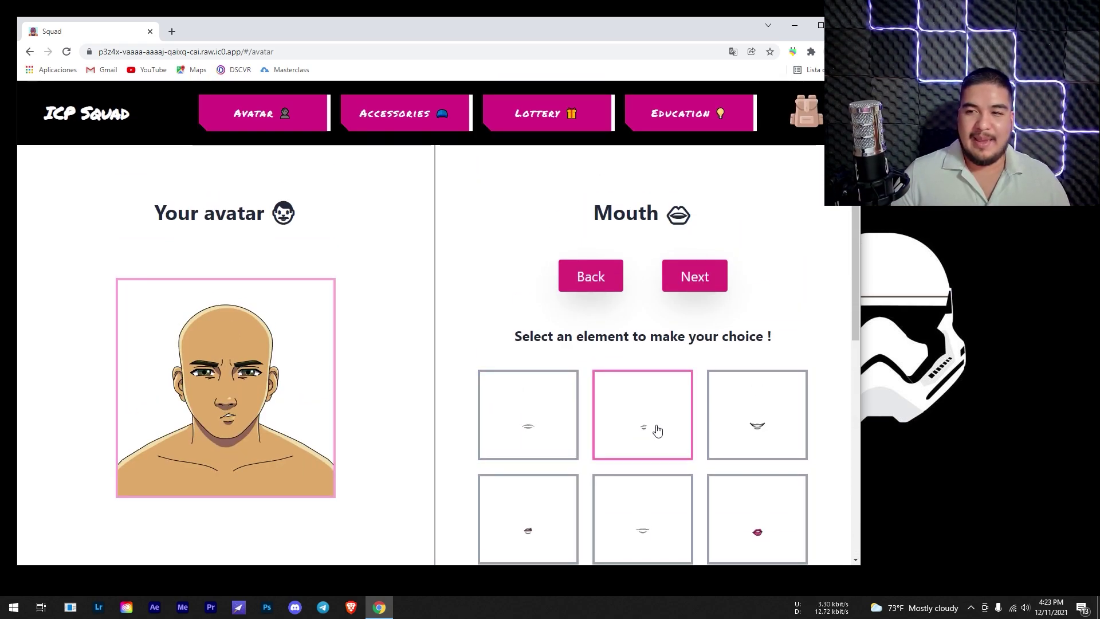
scroll(654, 425, down, 2)
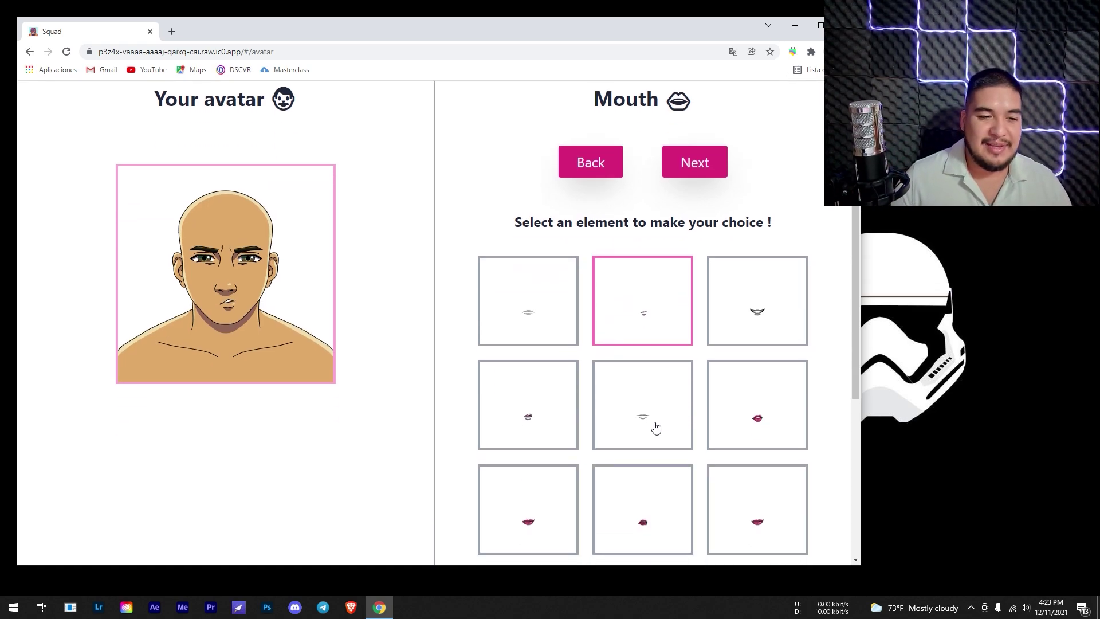
click(756, 302)
scroll(655, 467, down, 1)
scroll(653, 467, down, 5)
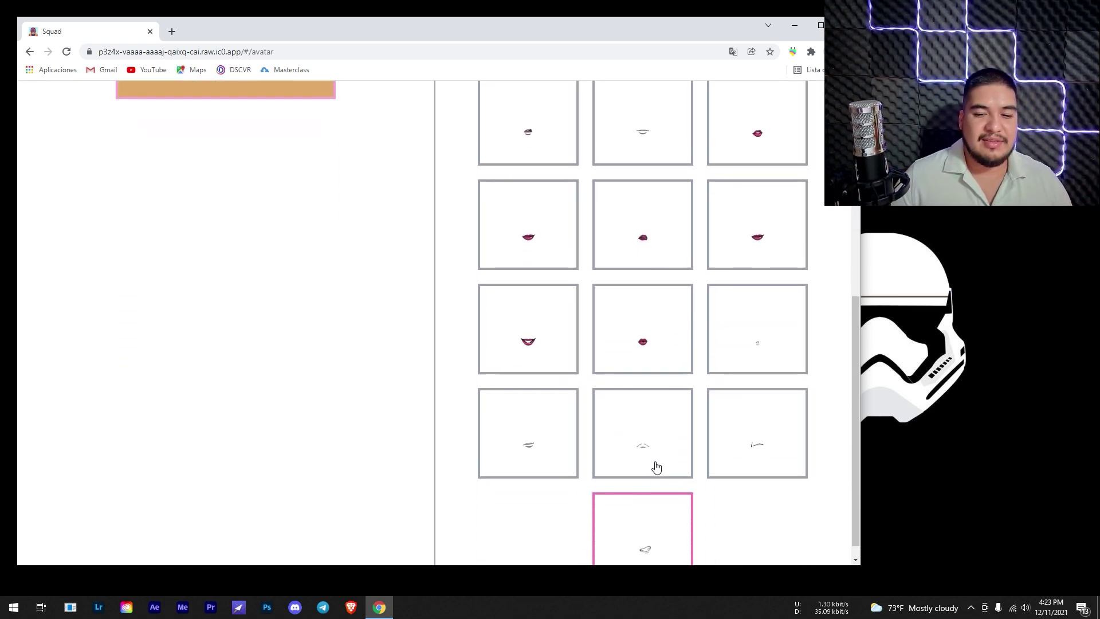
click(640, 437)
scroll(641, 438, up, 5)
scroll(668, 465, down, 3)
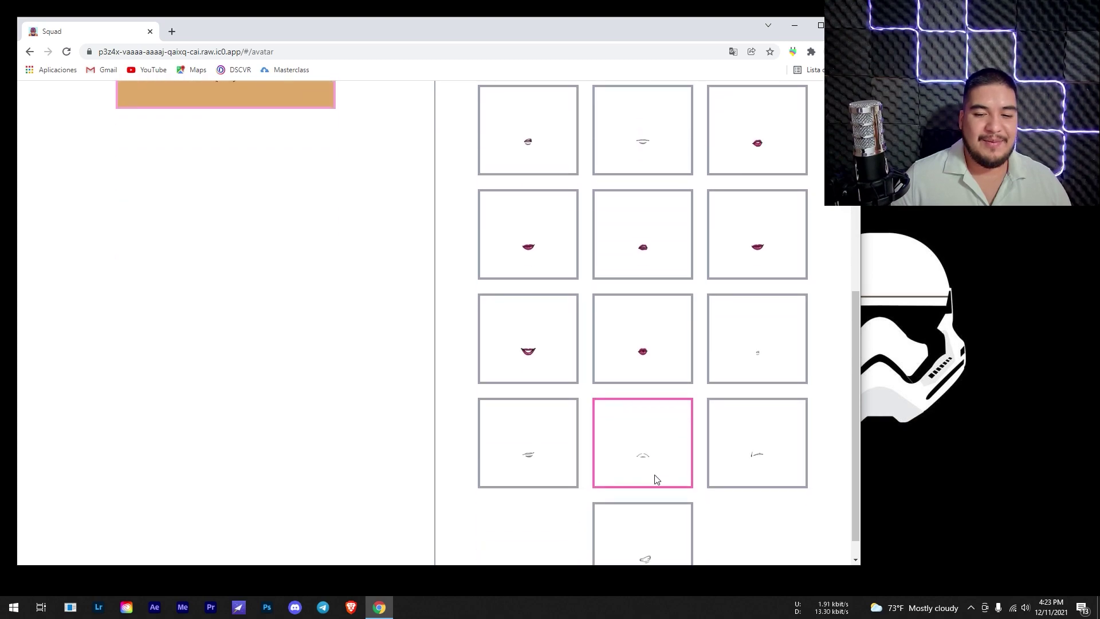
click(563, 420)
scroll(569, 422, up, 1)
scroll(569, 422, up, 3)
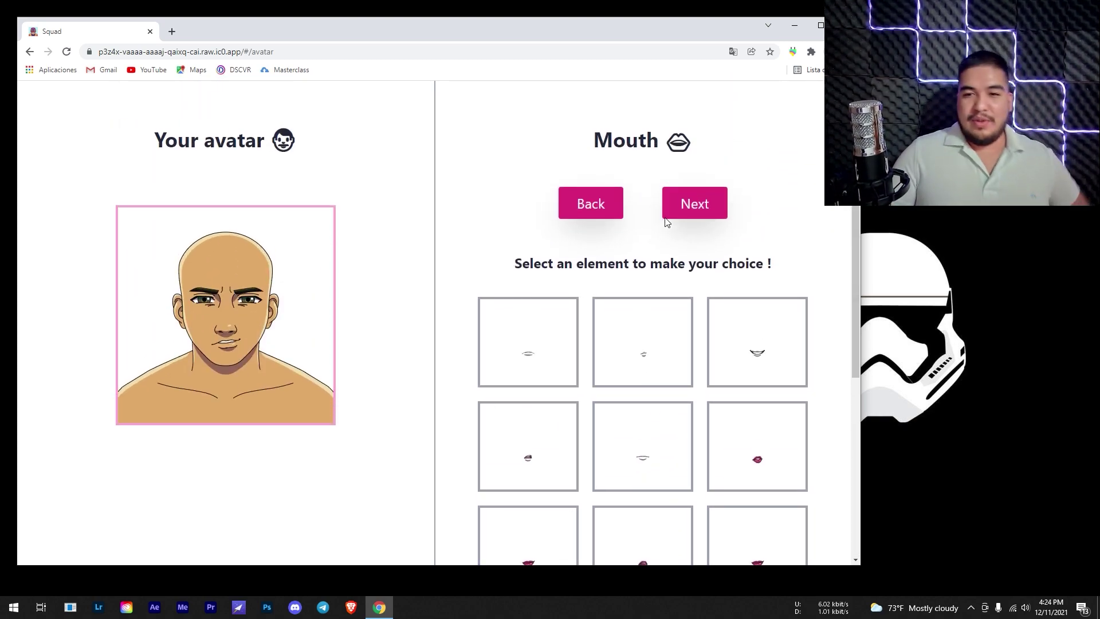
click(687, 207)
scroll(466, 307, down, 2)
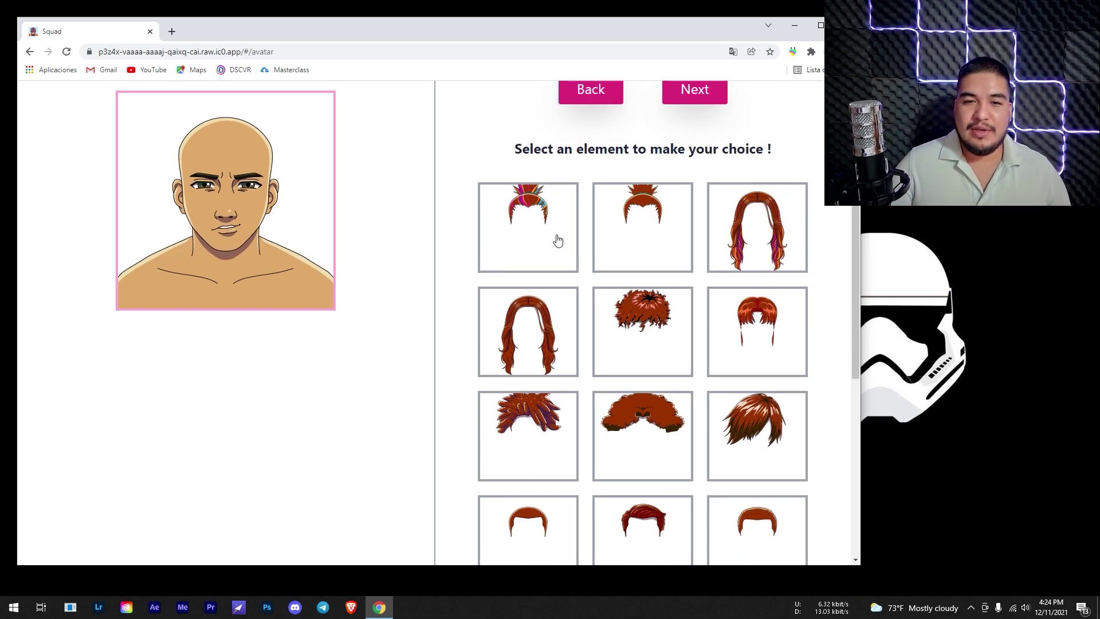
scroll(554, 254, down, 5)
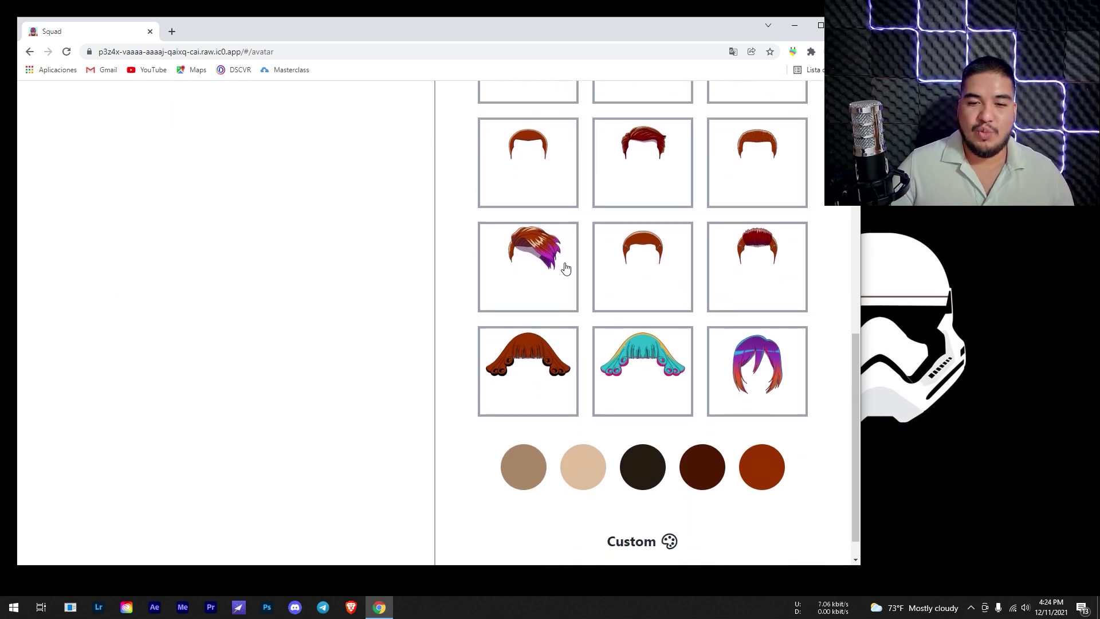
scroll(599, 368, down, 1)
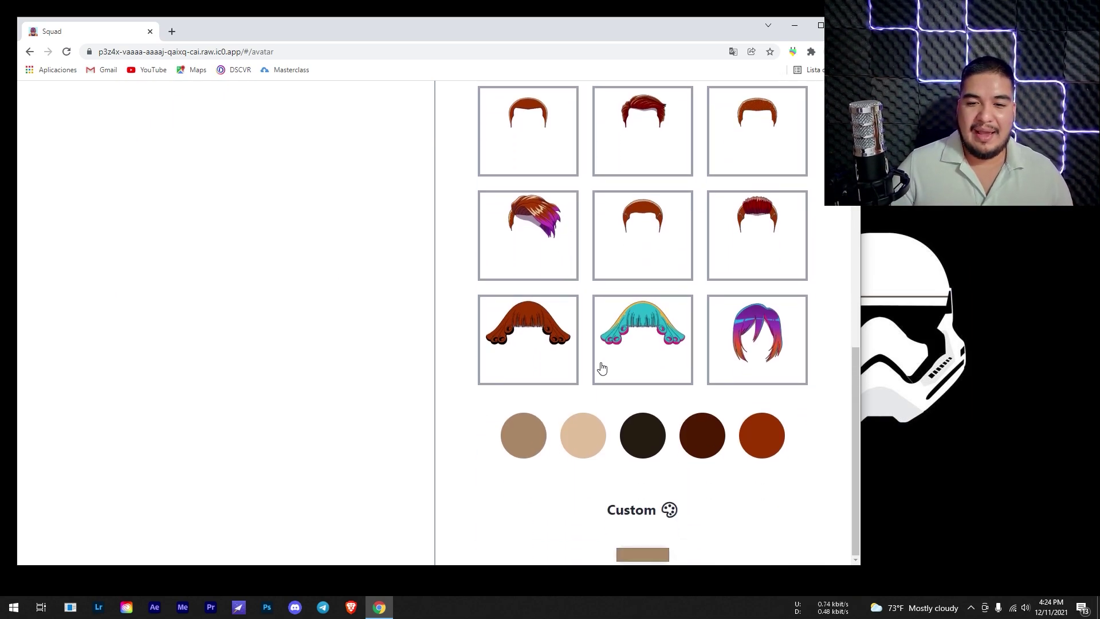
Switch hair to dark, try curly and short styles, keep a short cut, and continue to Clothes
click(649, 437)
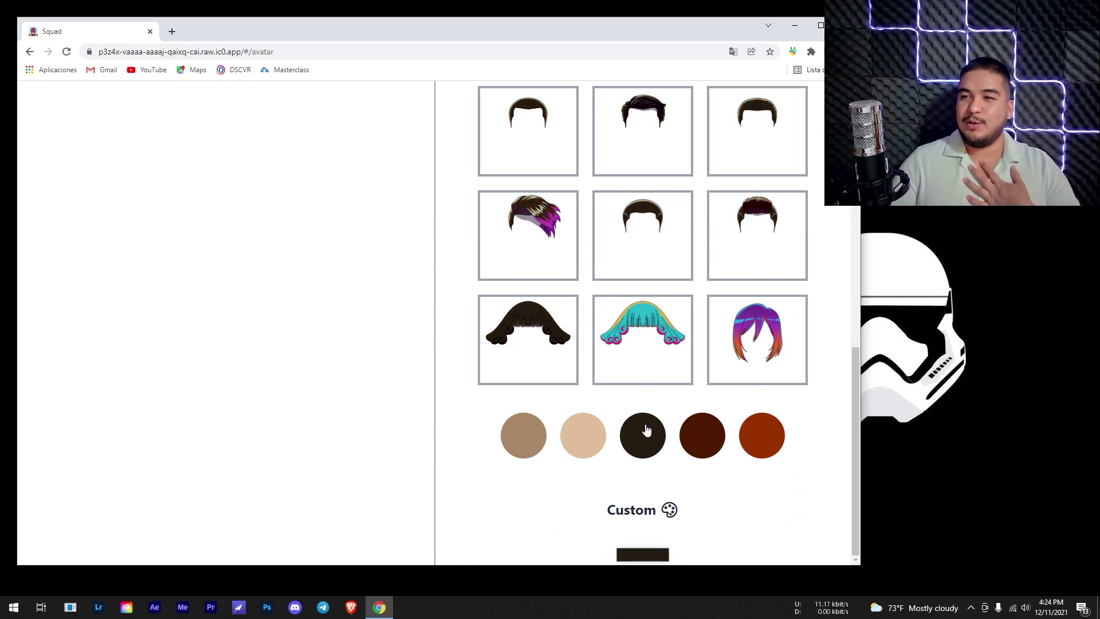
scroll(644, 421, up, 4)
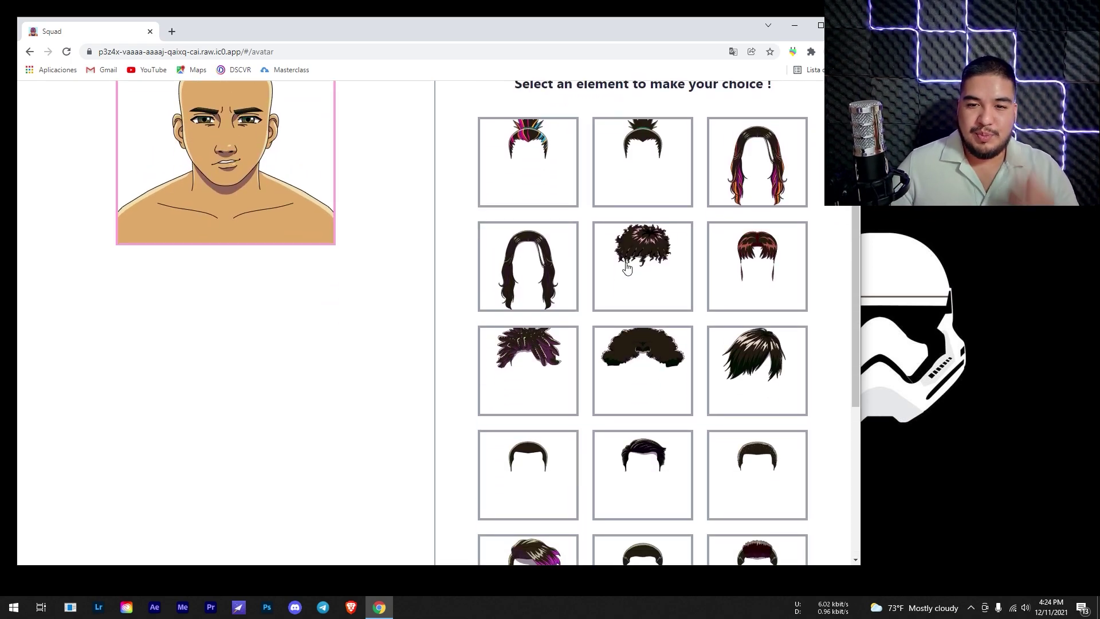
click(627, 262)
scroll(516, 275, up, 2)
scroll(472, 290, down, 3)
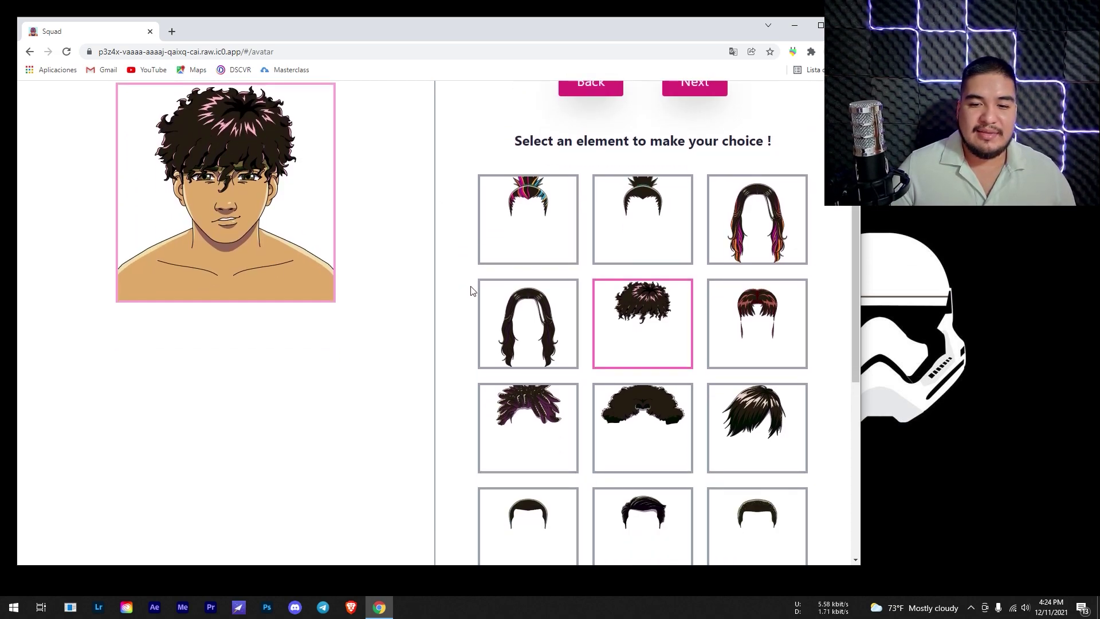
click(534, 408)
scroll(726, 421, down, 1)
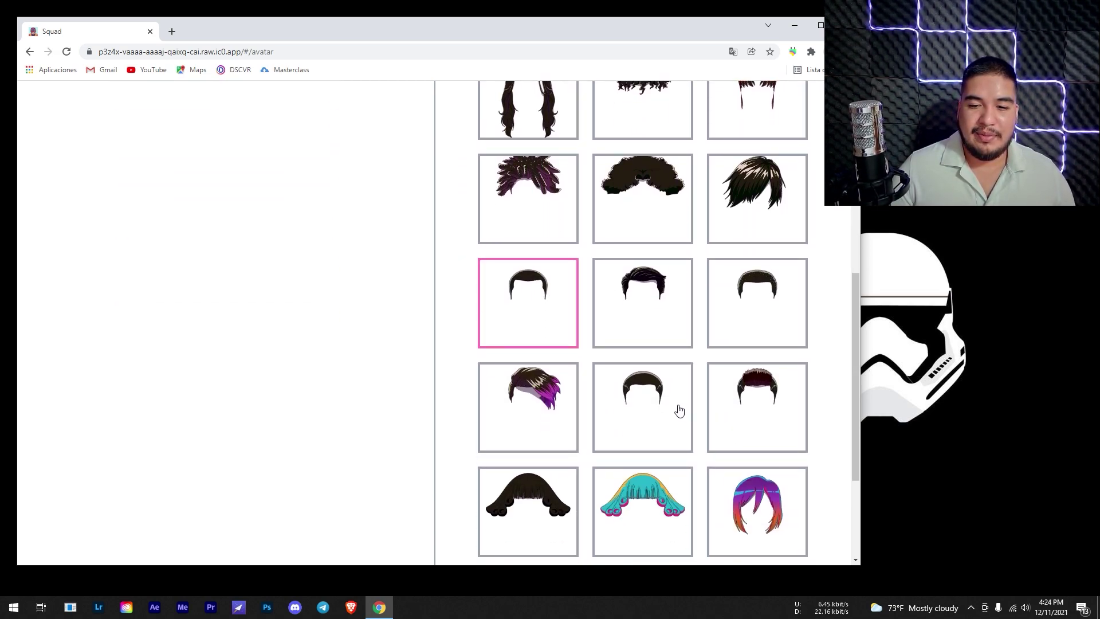
click(653, 387)
scroll(747, 309, down, 1)
click(751, 307)
scroll(750, 308, up, 1)
scroll(749, 308, up, 4)
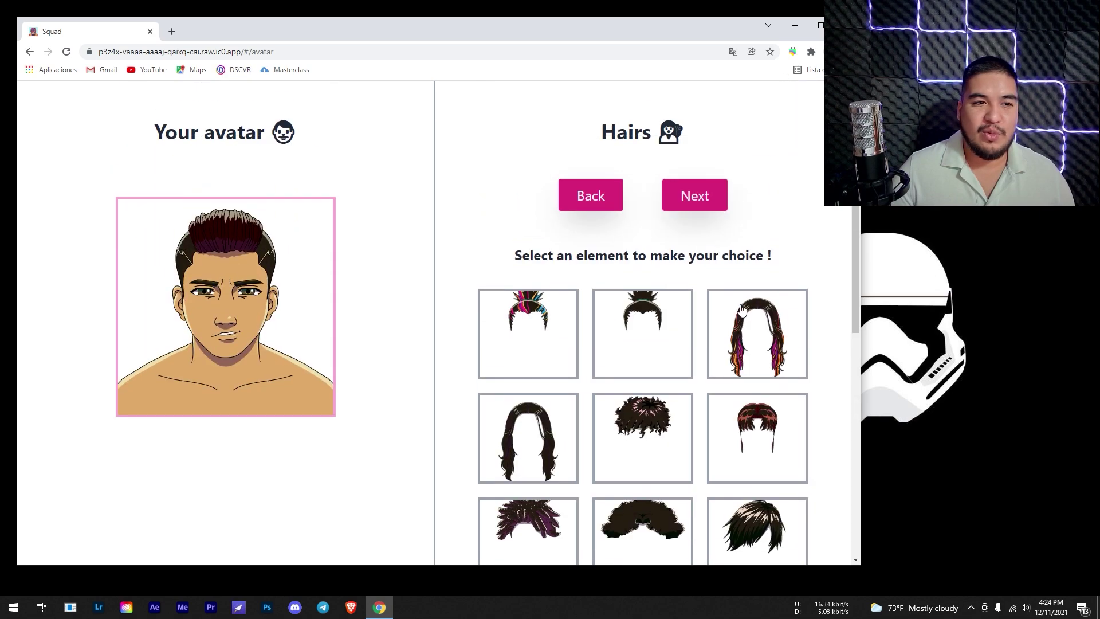
scroll(710, 327, down, 1)
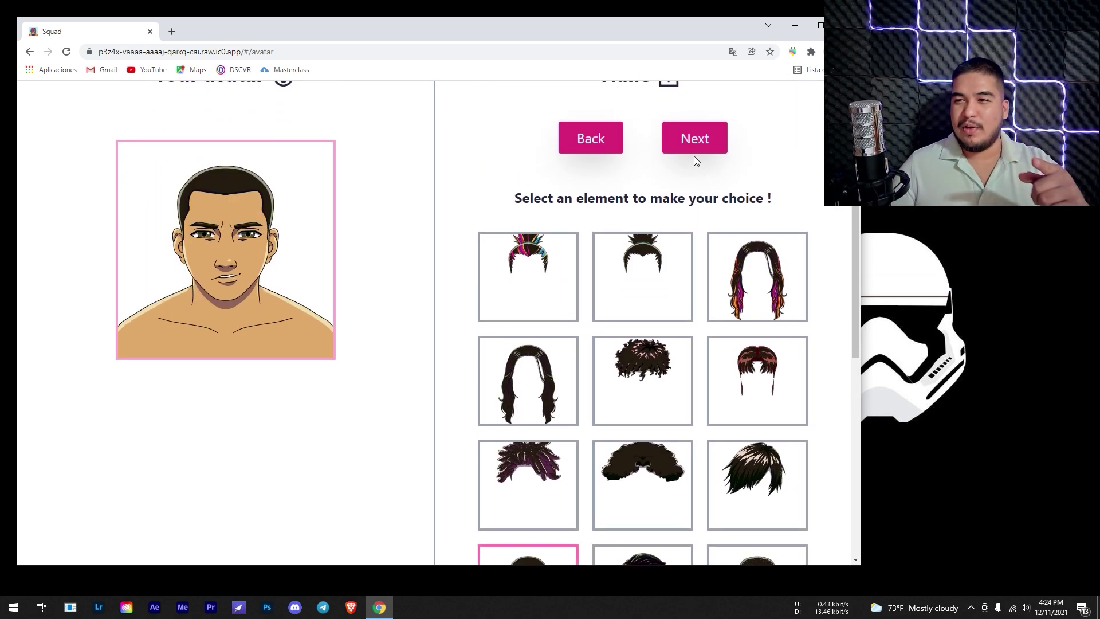
click(694, 146)
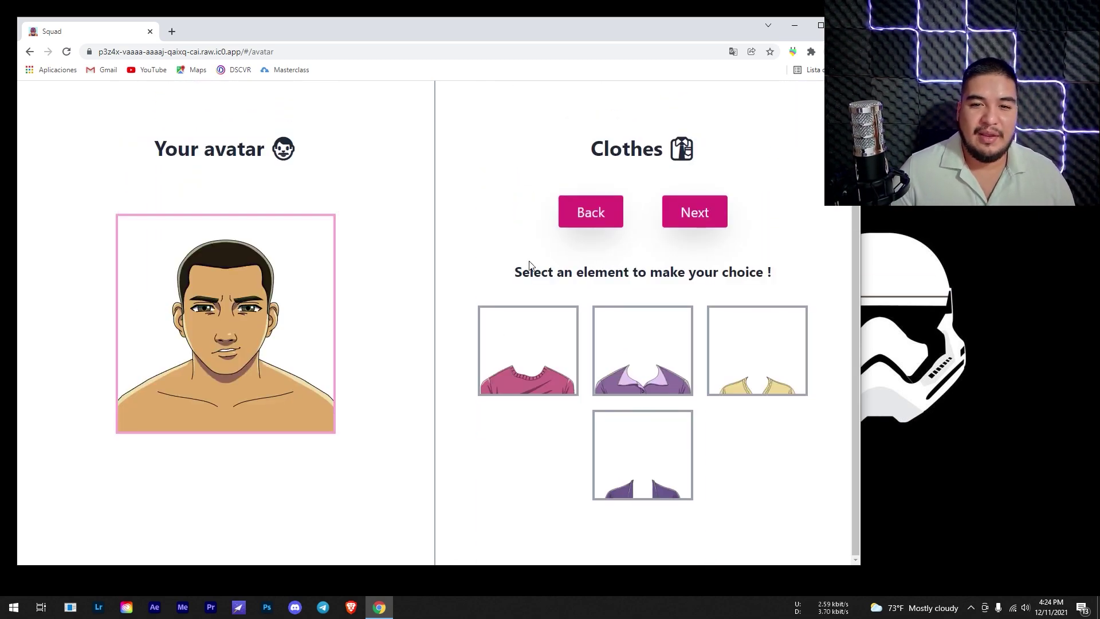
Compare the pink sweater, purple vest and yellow shirt; keep the purple collared shirt and reach minting
click(566, 369)
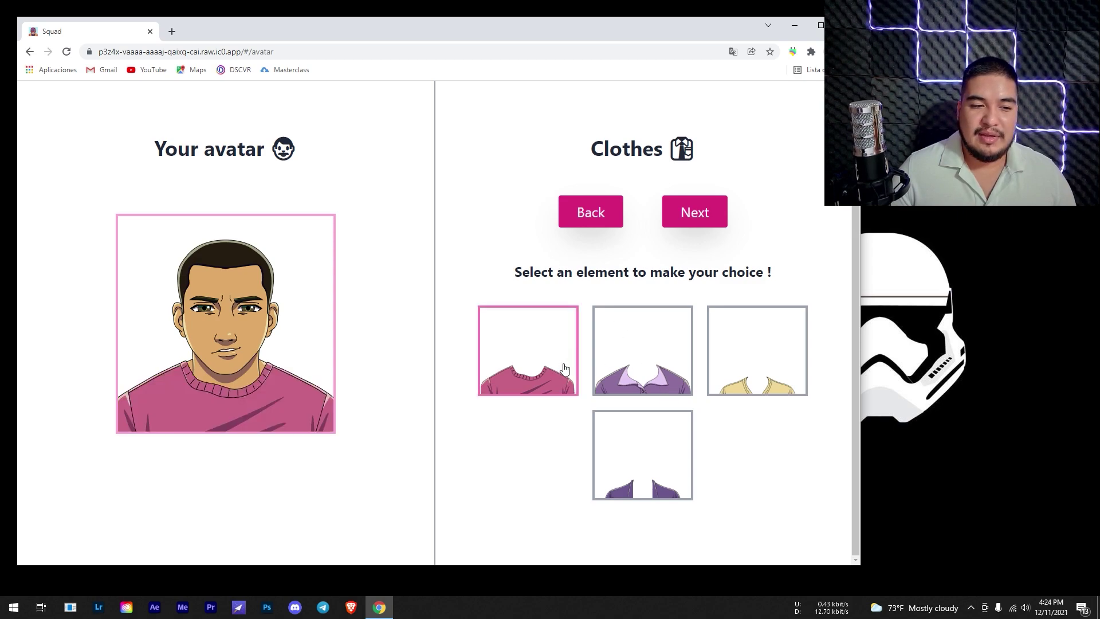
click(658, 371)
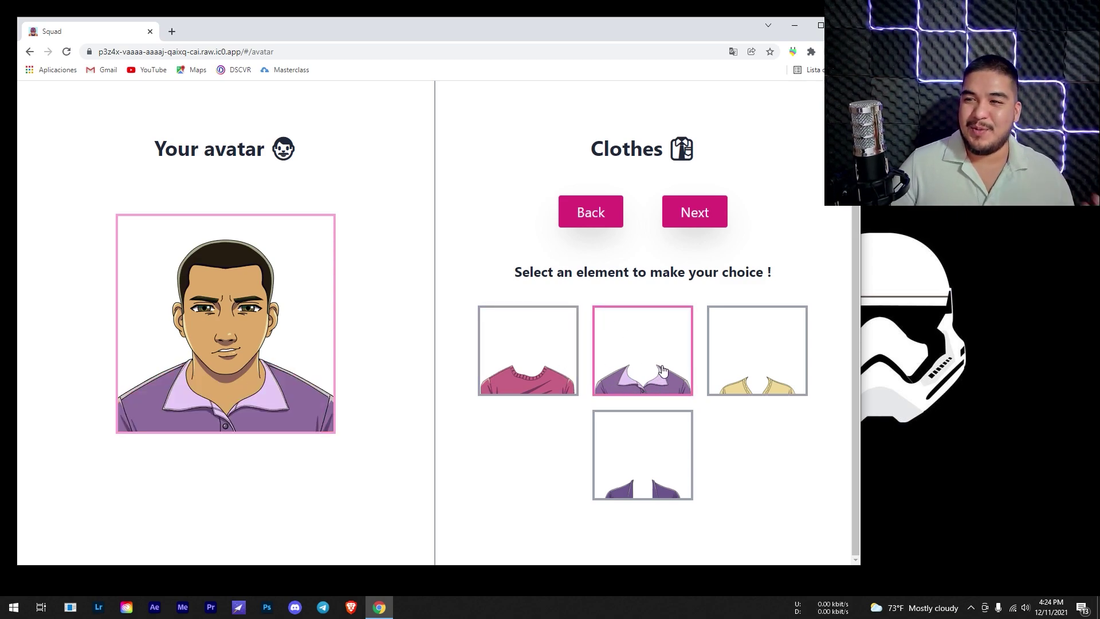
click(663, 453)
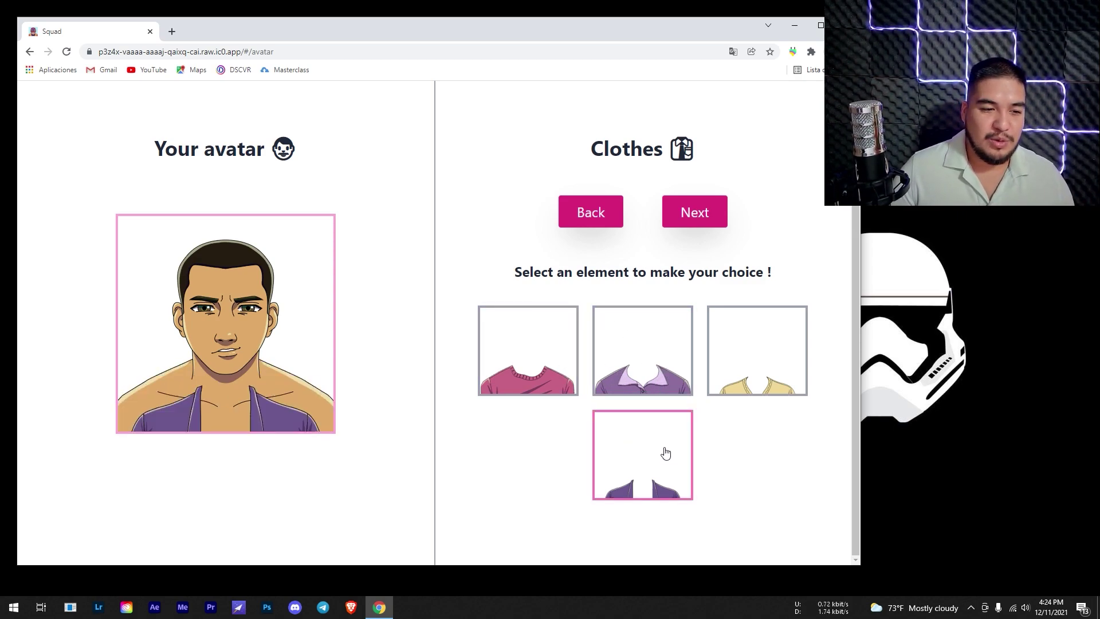
click(779, 352)
click(544, 371)
click(634, 362)
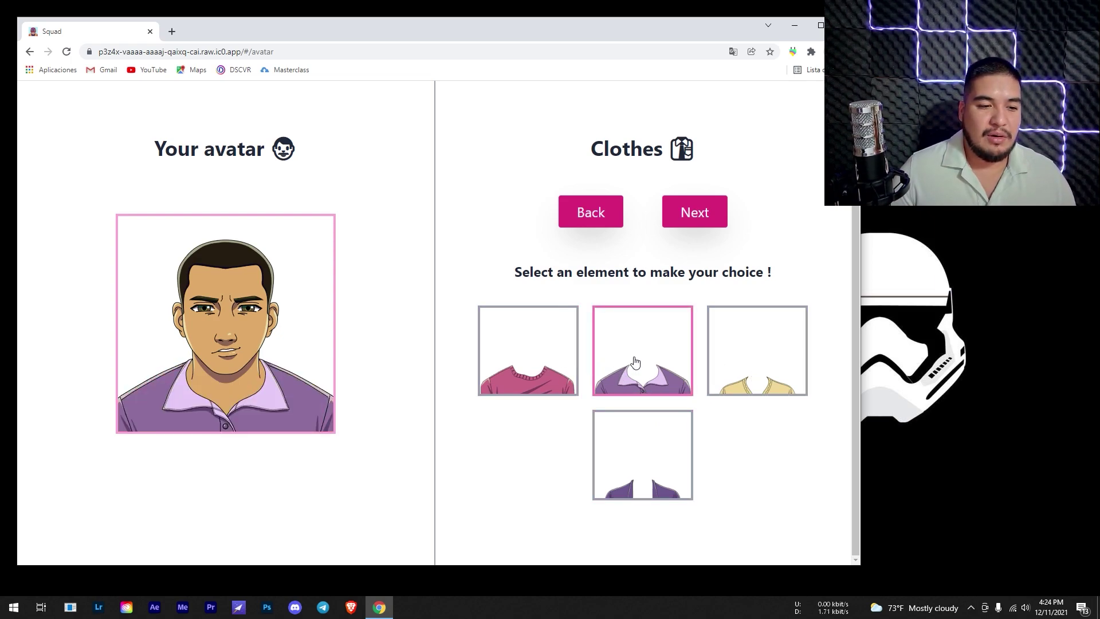
click(693, 217)
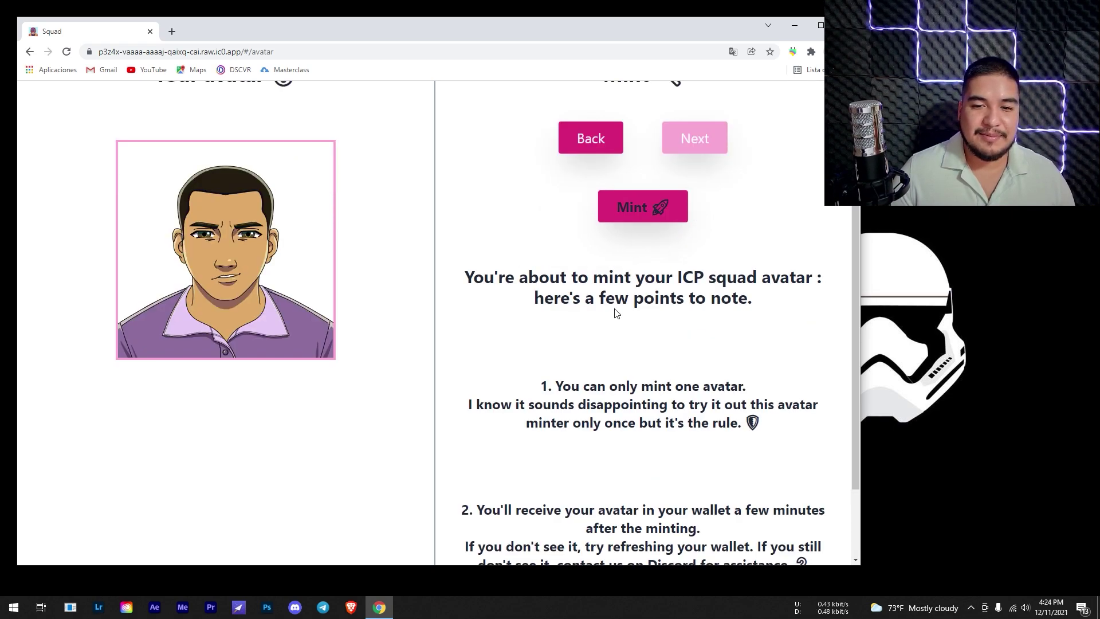
scroll(614, 314, up, 2)
scroll(593, 314, down, 2)
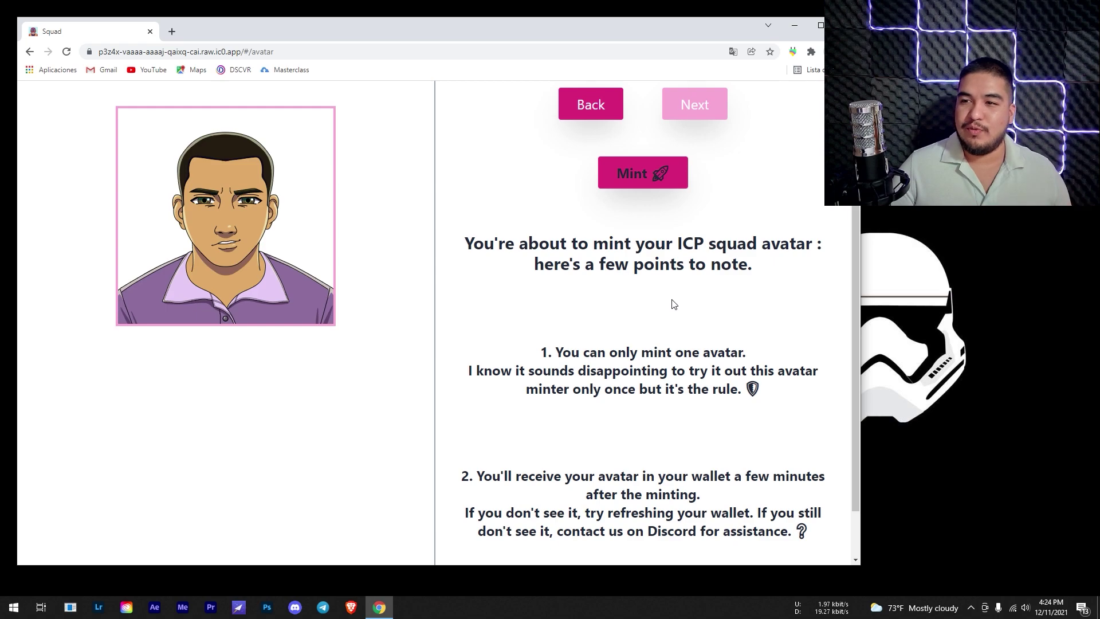
scroll(673, 305, down, 1)
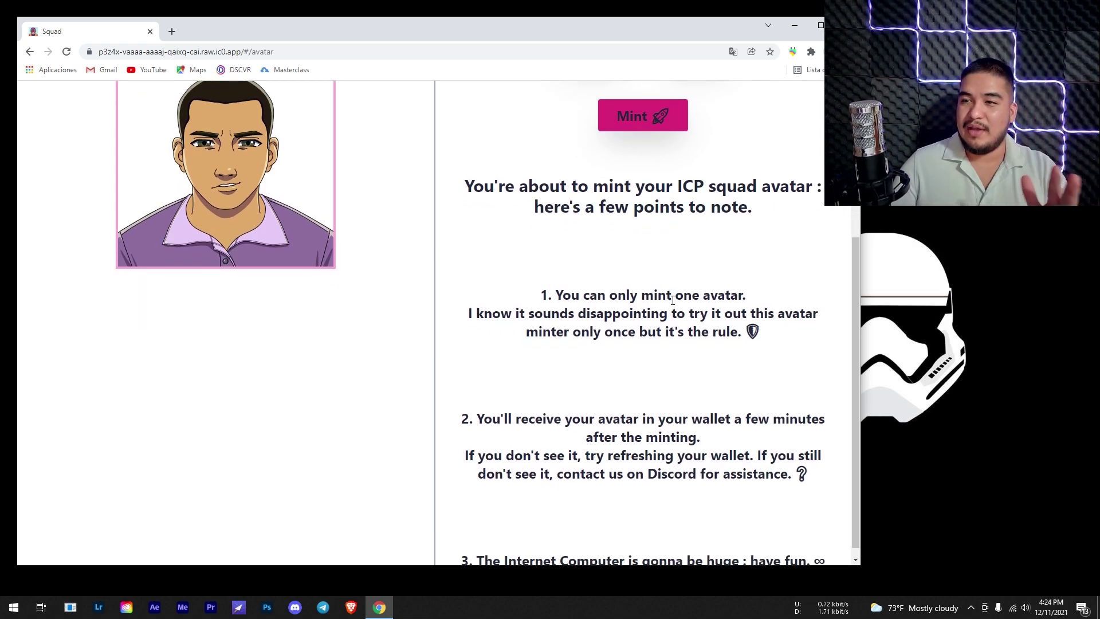
scroll(672, 299, down, 1)
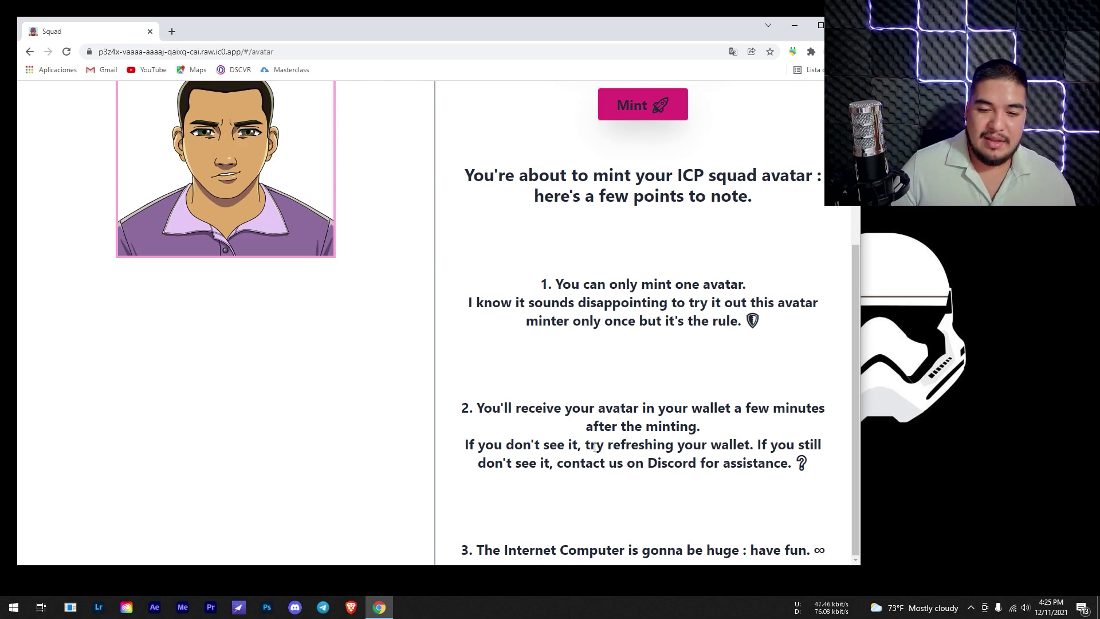
drag(590, 460, 808, 466)
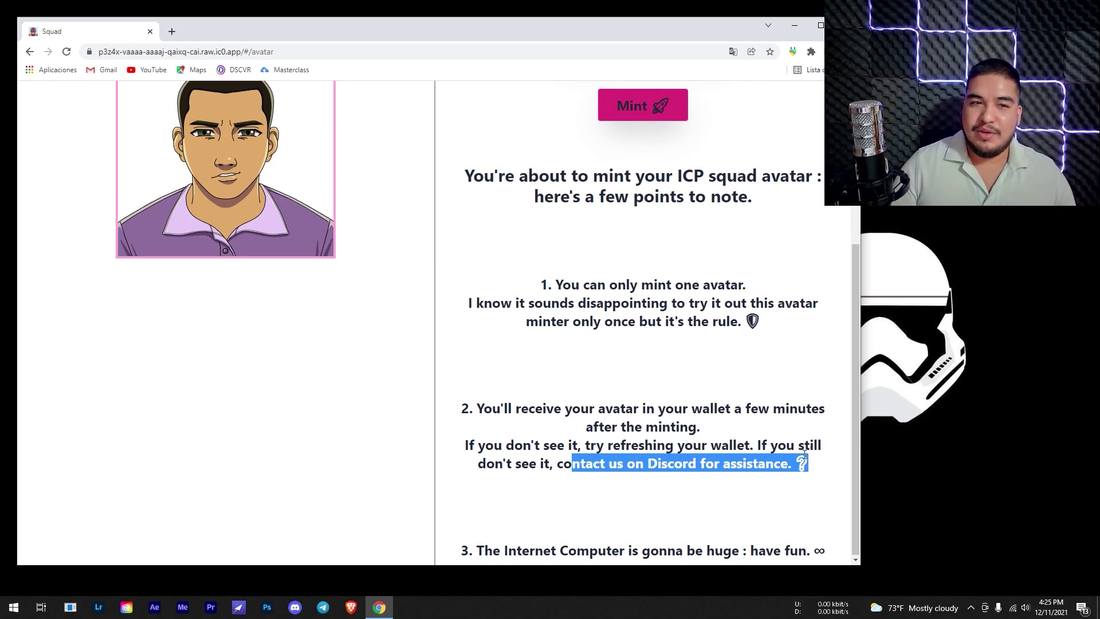
scroll(803, 453, up, 3)
scroll(687, 412, down, 3)
scroll(653, 400, up, 1)
scroll(646, 397, up, 2)
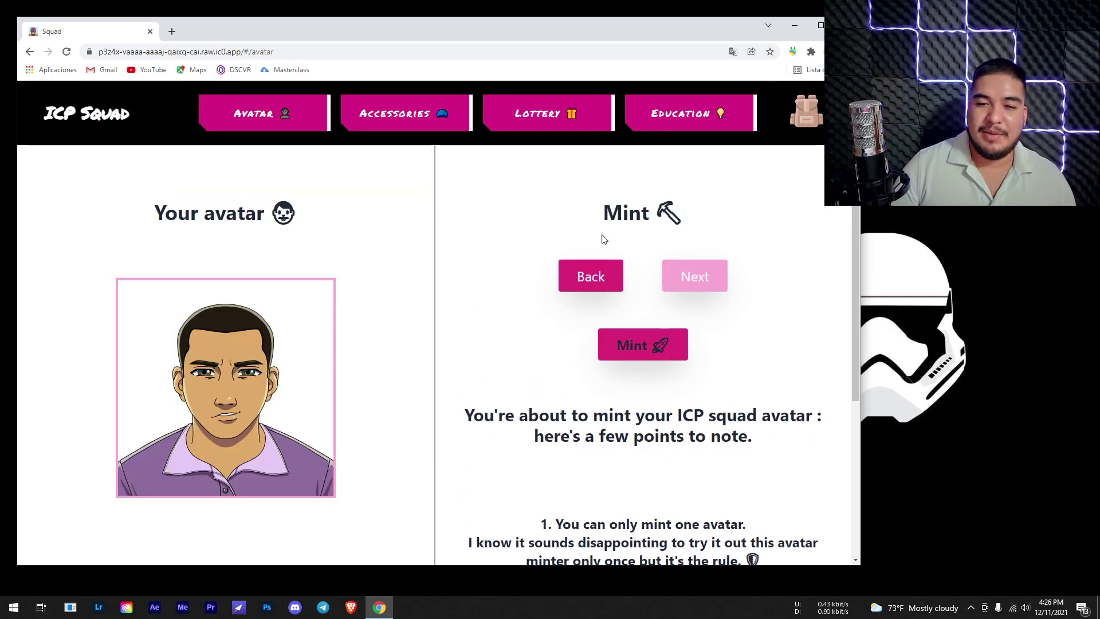
Mint the finished polo-shirt avatar and confirm with Aceptar
click(631, 352)
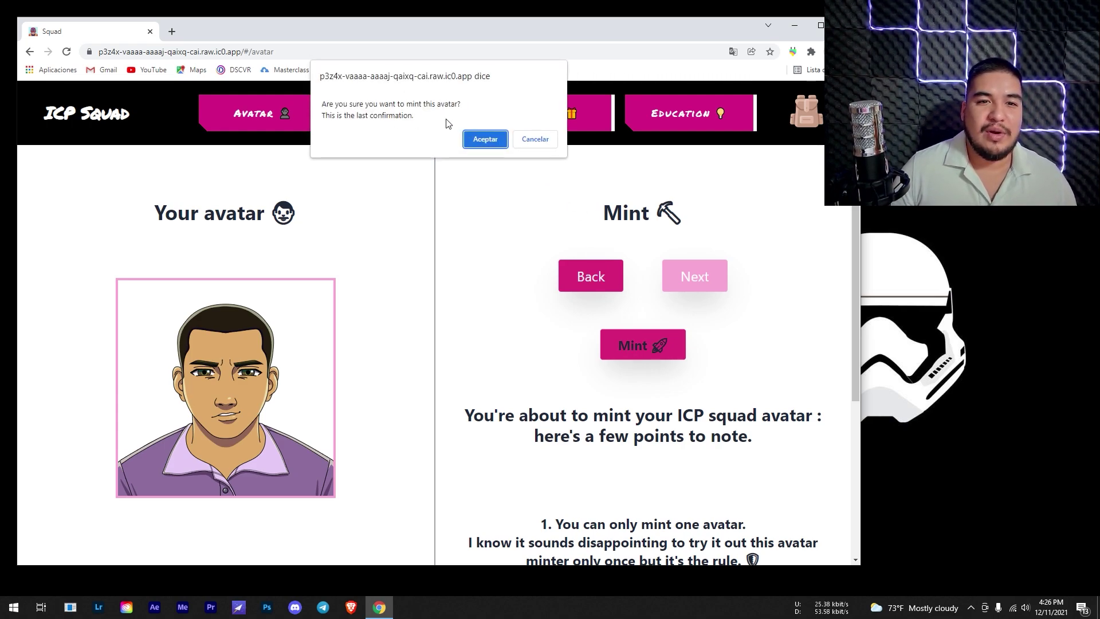
click(486, 140)
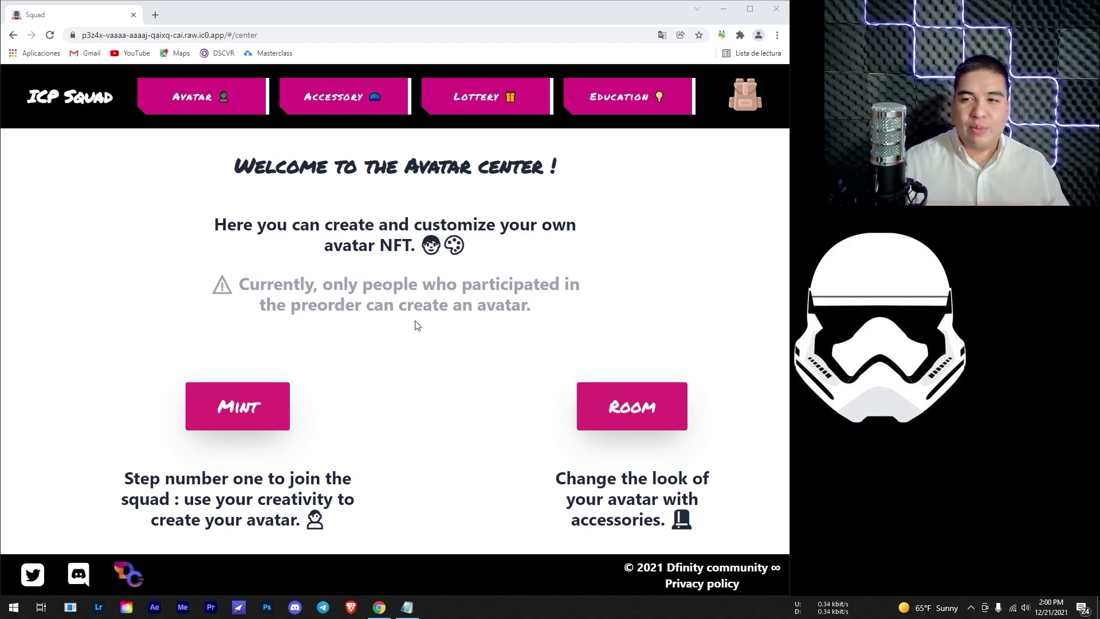
From the Accessory center, open the Airdrop page and request the rank-1000 preorder reward
click(348, 105)
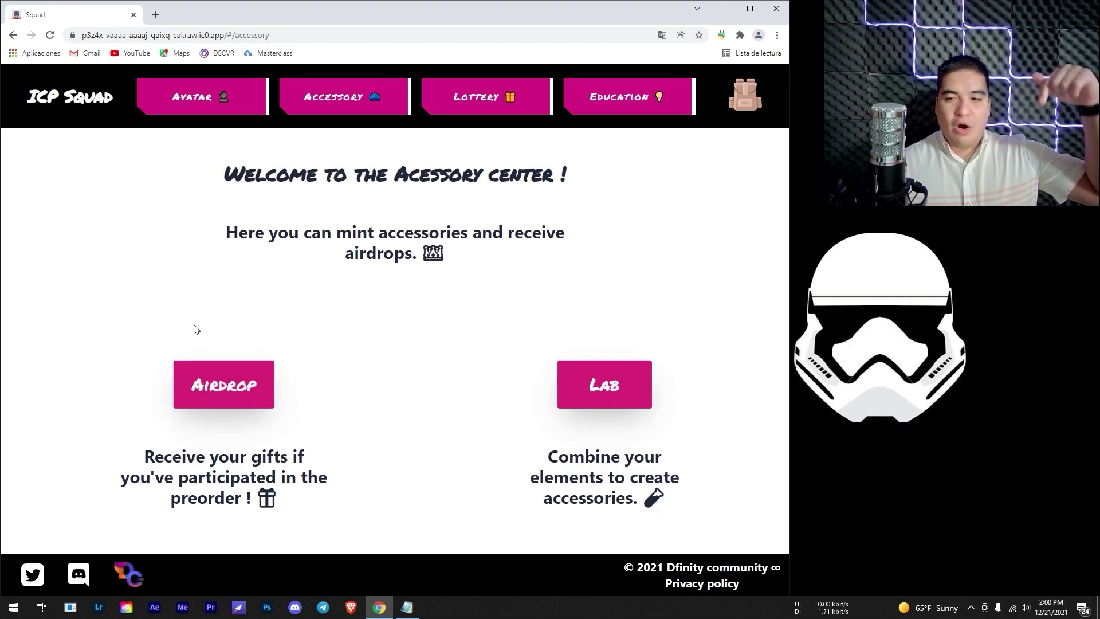
click(222, 385)
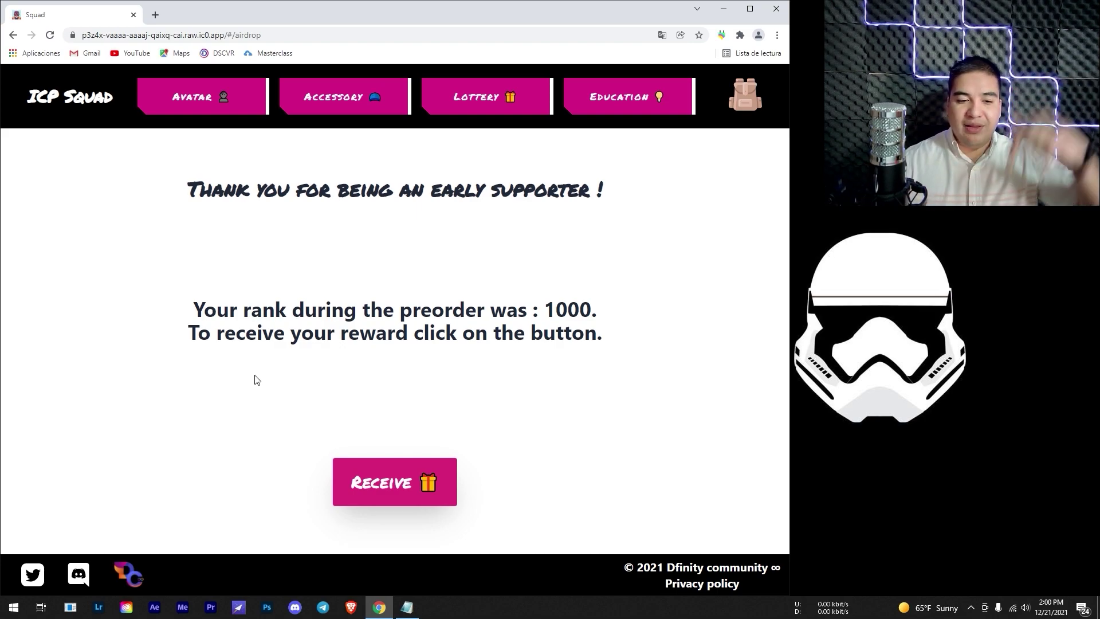
click(353, 477)
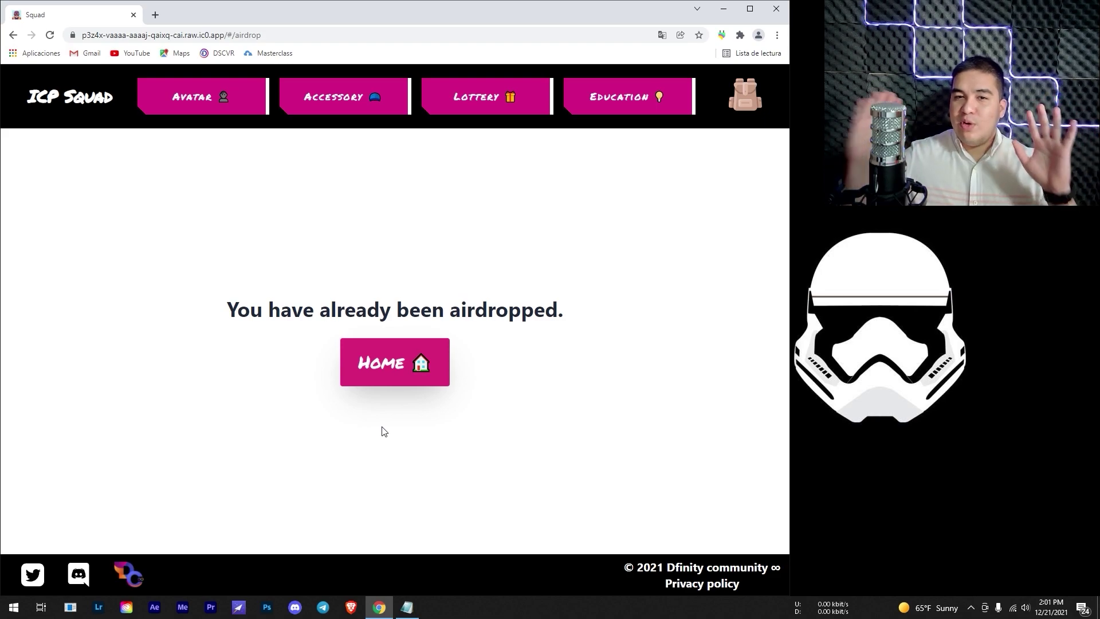
Leave the already-airdropped notice via Home and return to the Avatar center
click(400, 370)
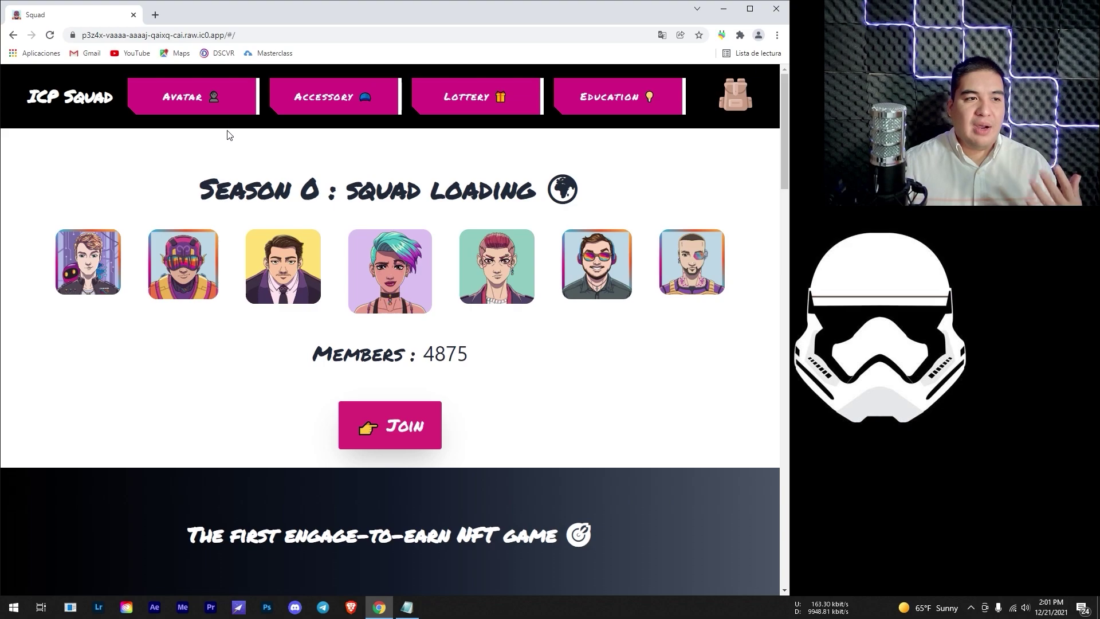
click(201, 107)
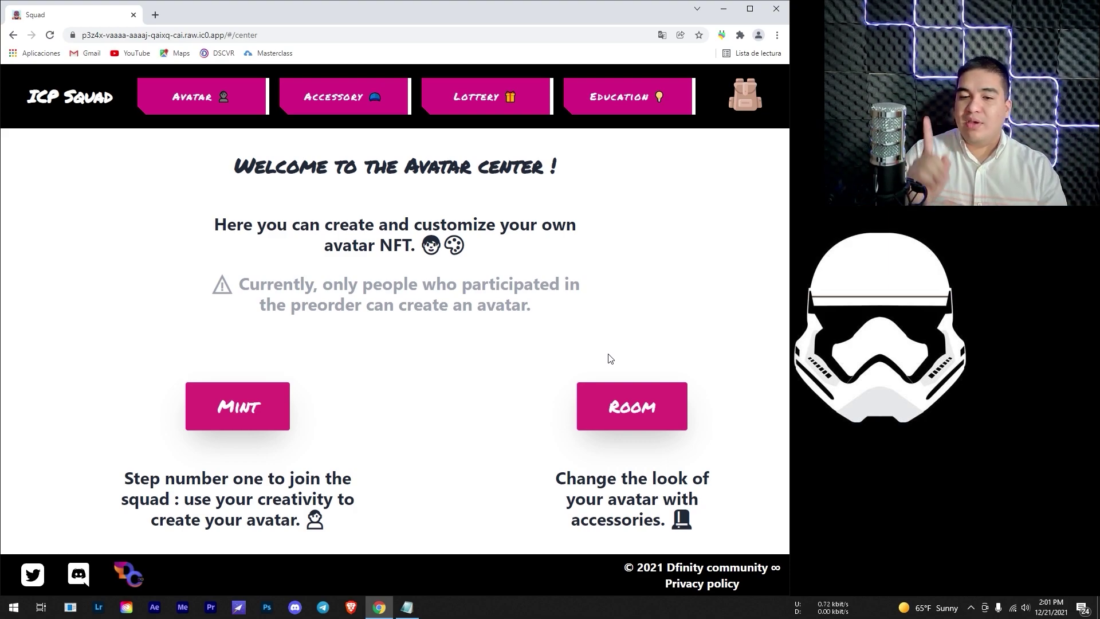
In the avatar room, preview the silver infinity headband, try the cowboy hat, then return to the headband
click(614, 425)
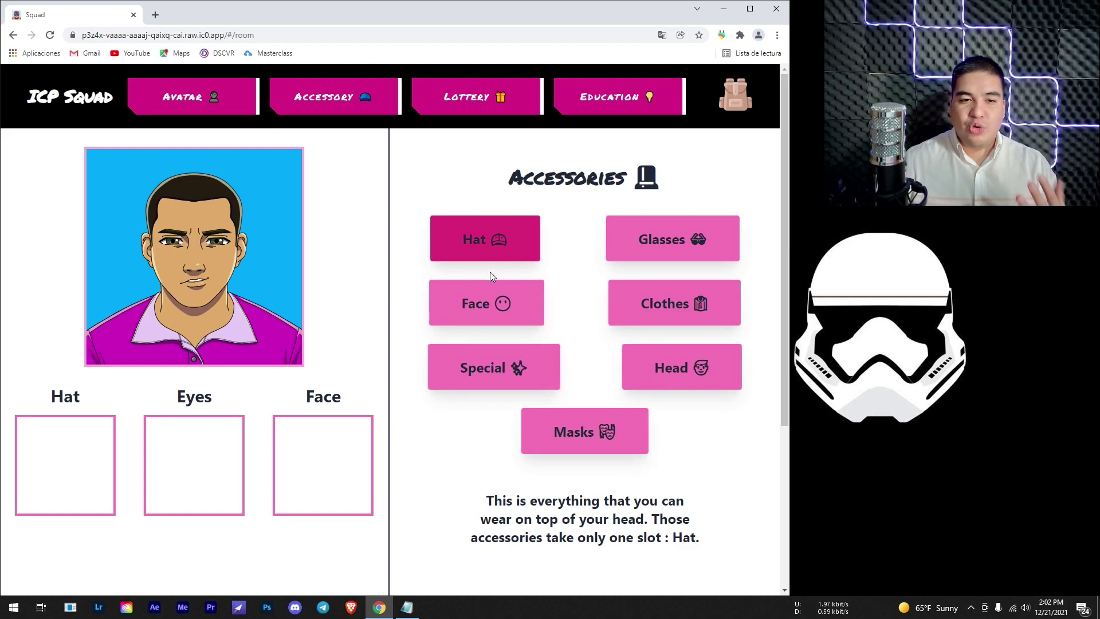
scroll(490, 272, down, 2)
scroll(533, 246, up, 2)
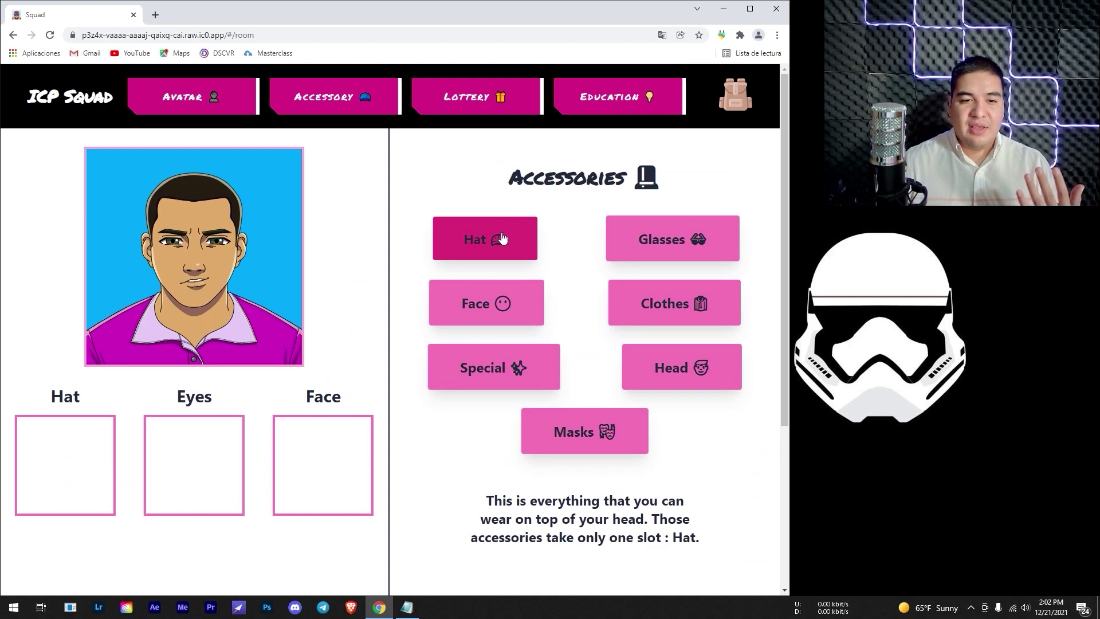
scroll(502, 238, down, 3)
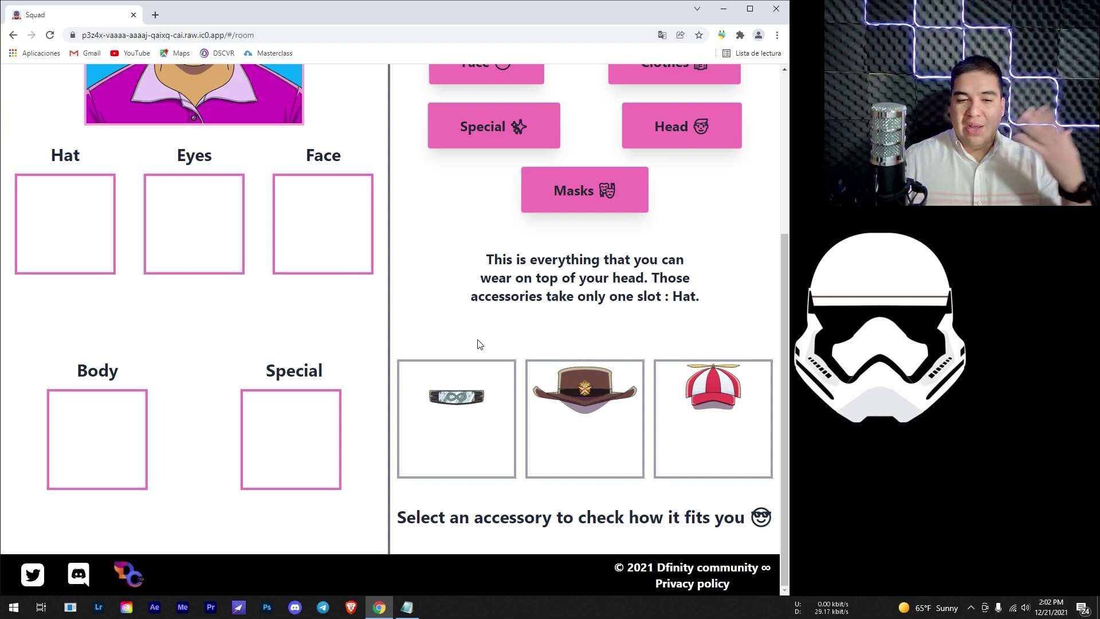
click(475, 395)
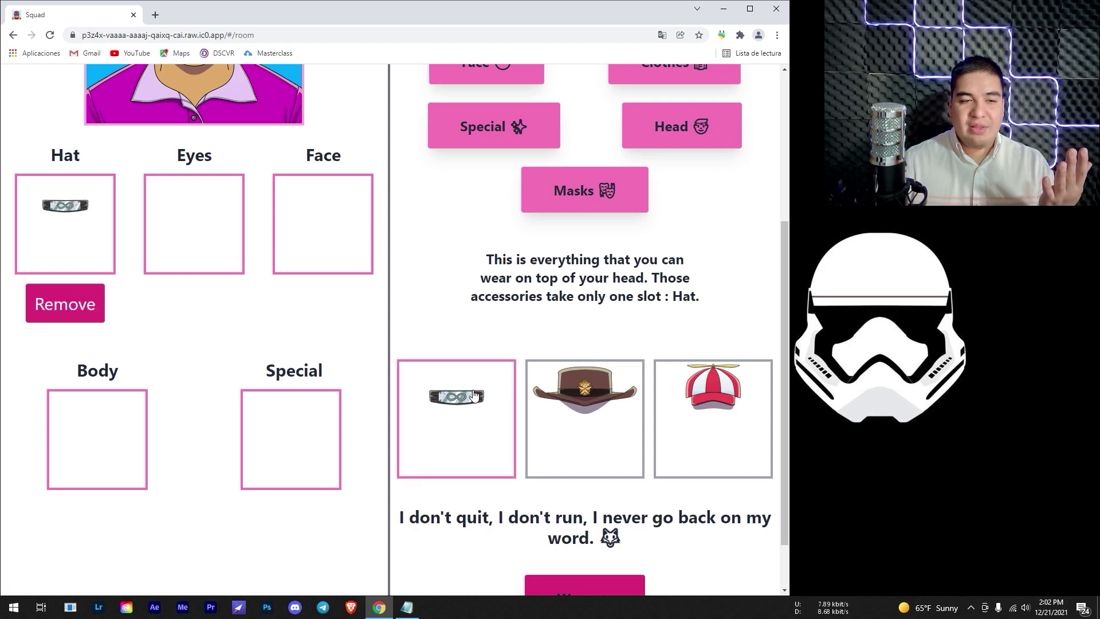
scroll(507, 319, down, 2)
click(585, 526)
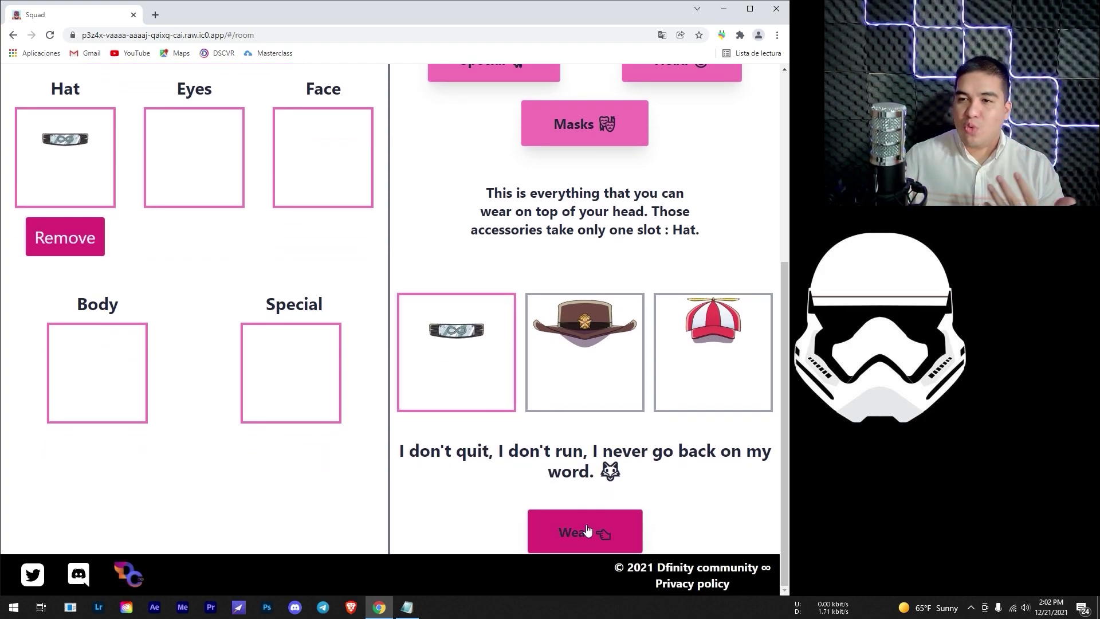
click(615, 325)
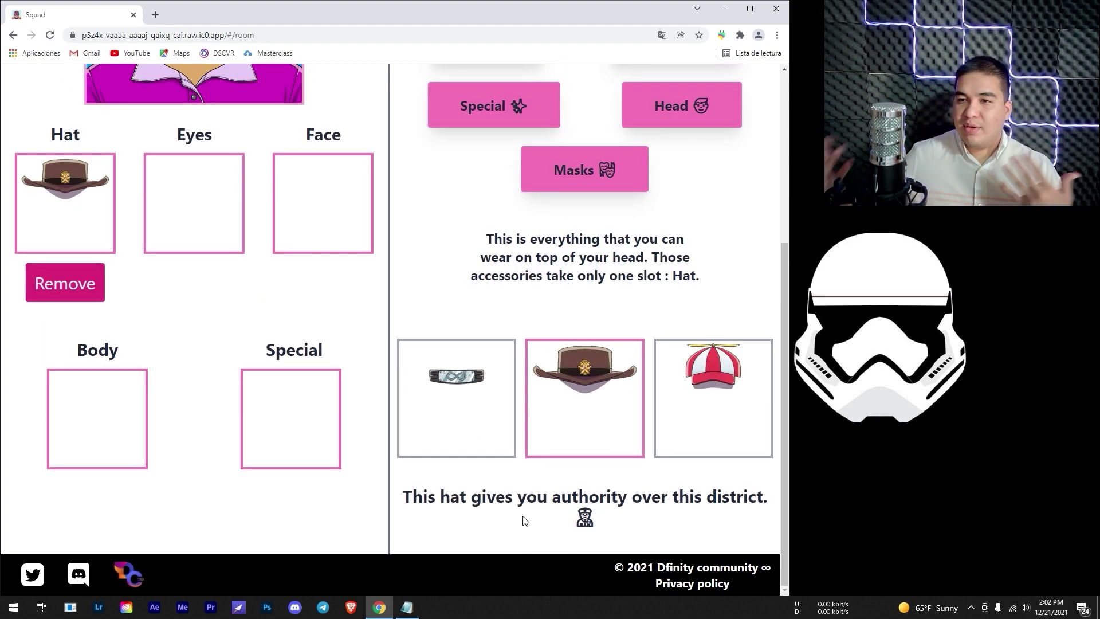
click(503, 397)
scroll(558, 327, up, 5)
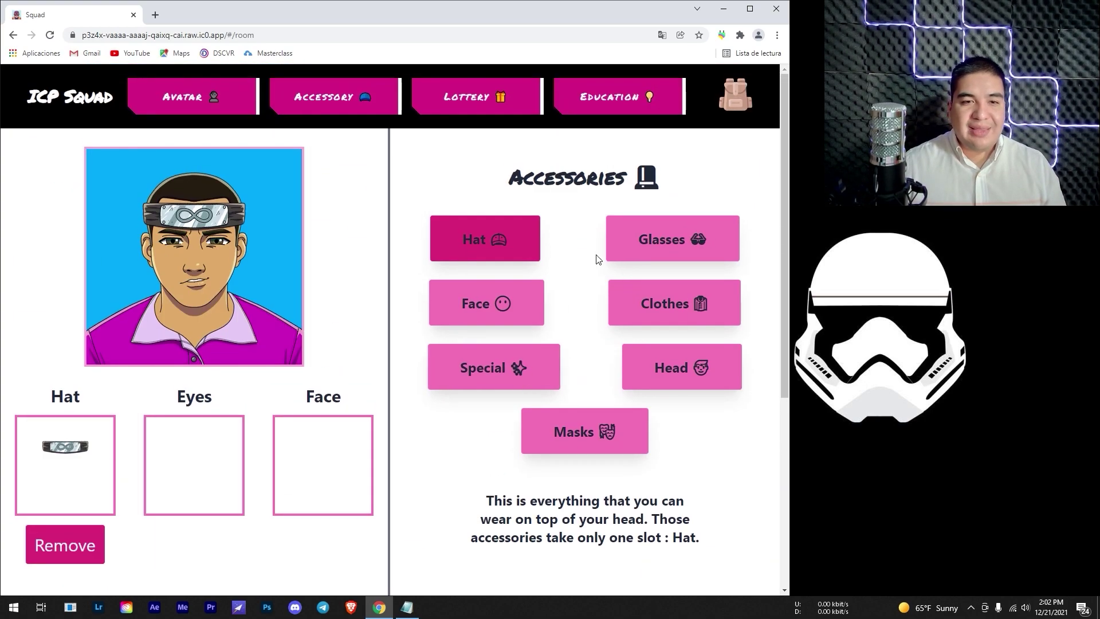
click(744, 102)
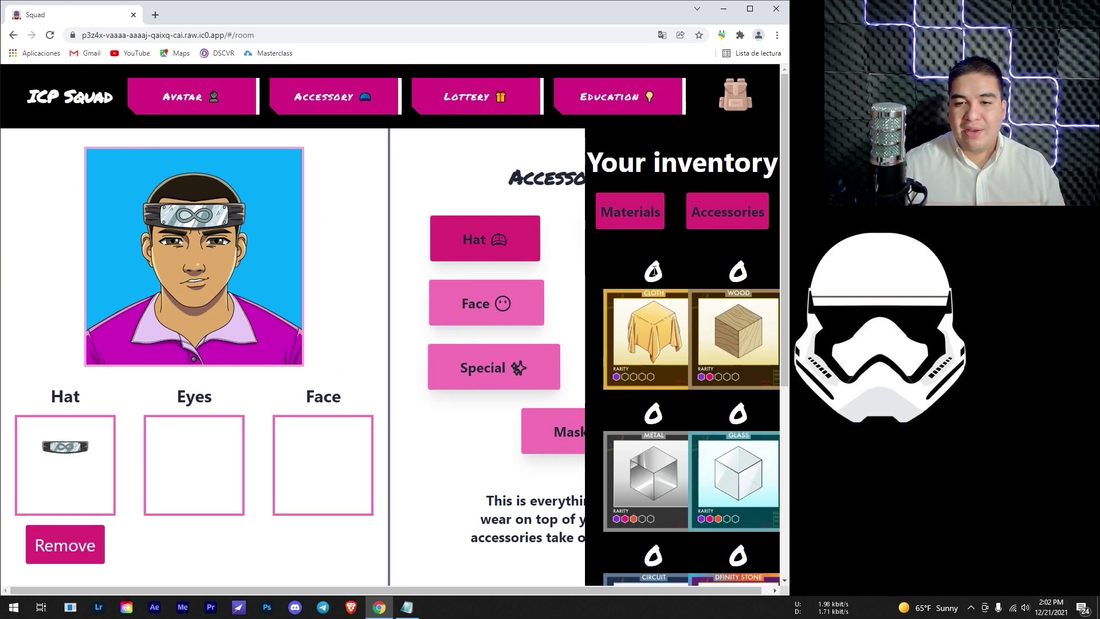
scroll(735, 267, down, 4)
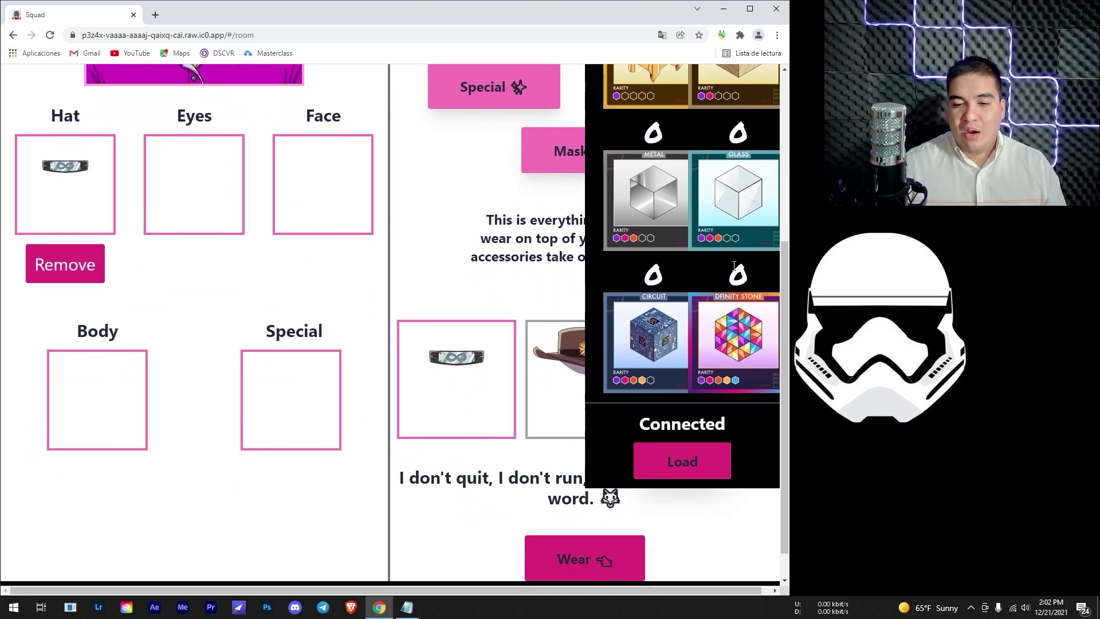
scroll(672, 267, up, 5)
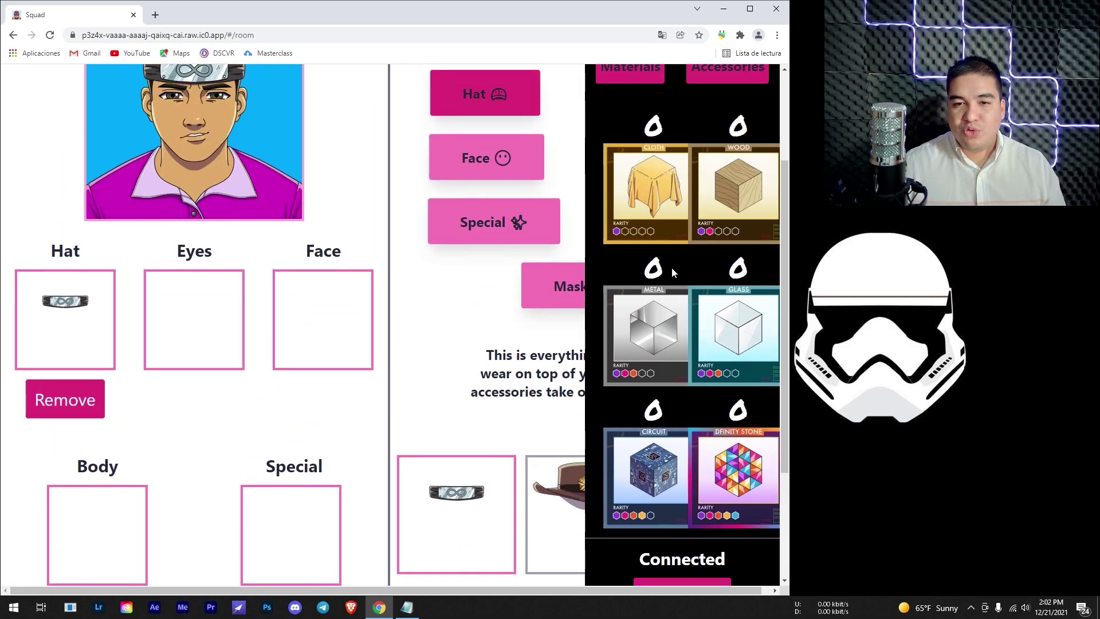
click(724, 219)
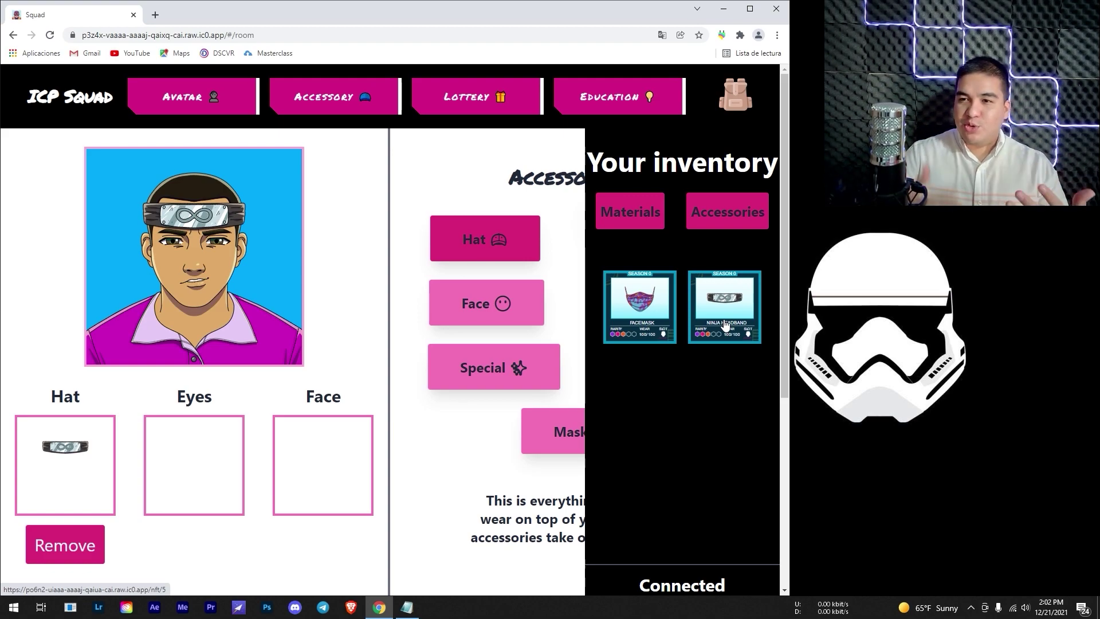
scroll(725, 324, down, 4)
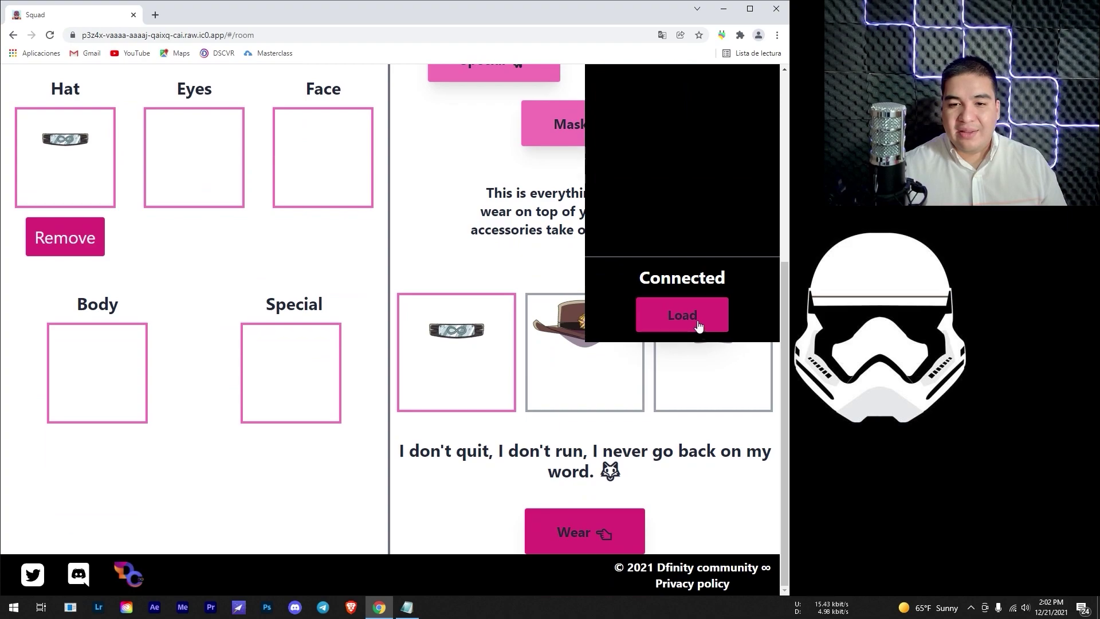
scroll(699, 327, up, 4)
scroll(696, 293, up, 1)
click(747, 100)
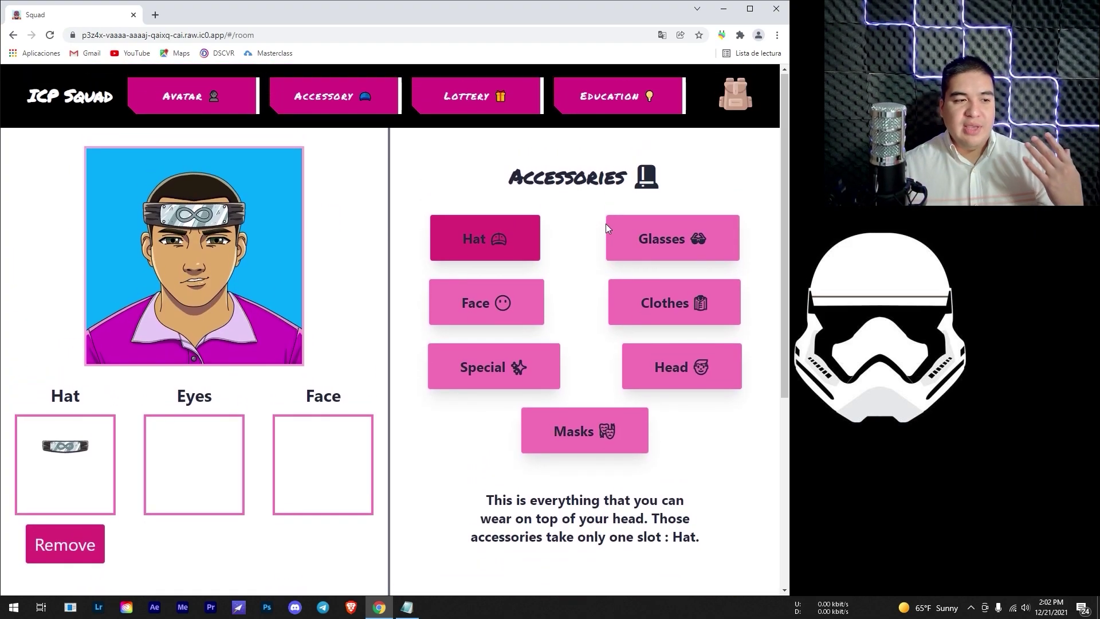
scroll(295, 290, down, 2)
scroll(183, 267, up, 2)
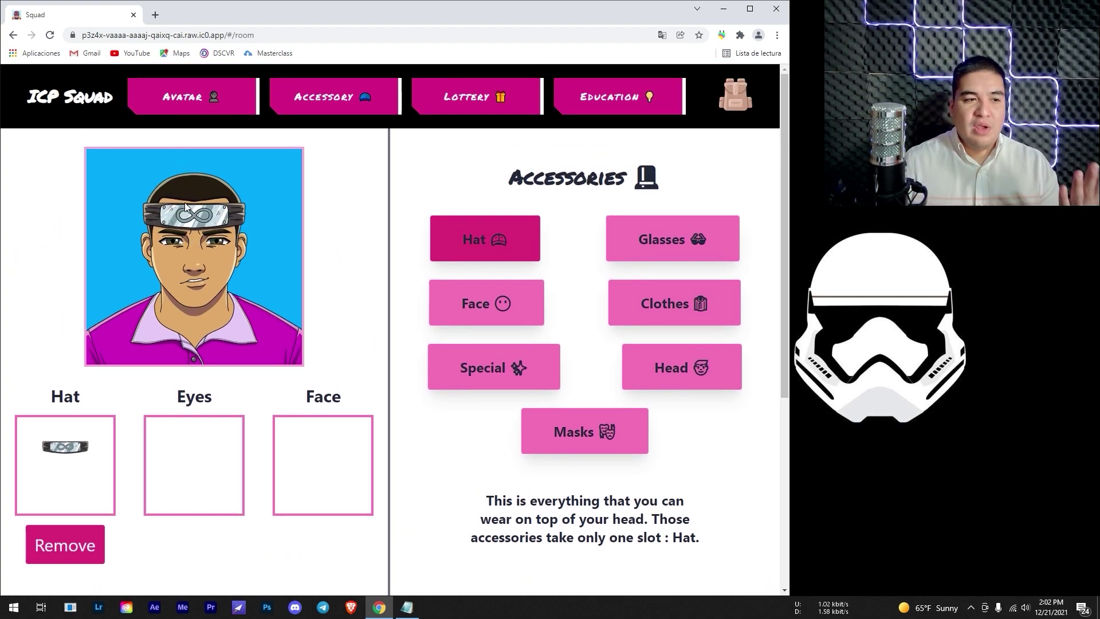
scroll(417, 305, down, 3)
scroll(620, 560, down, 1)
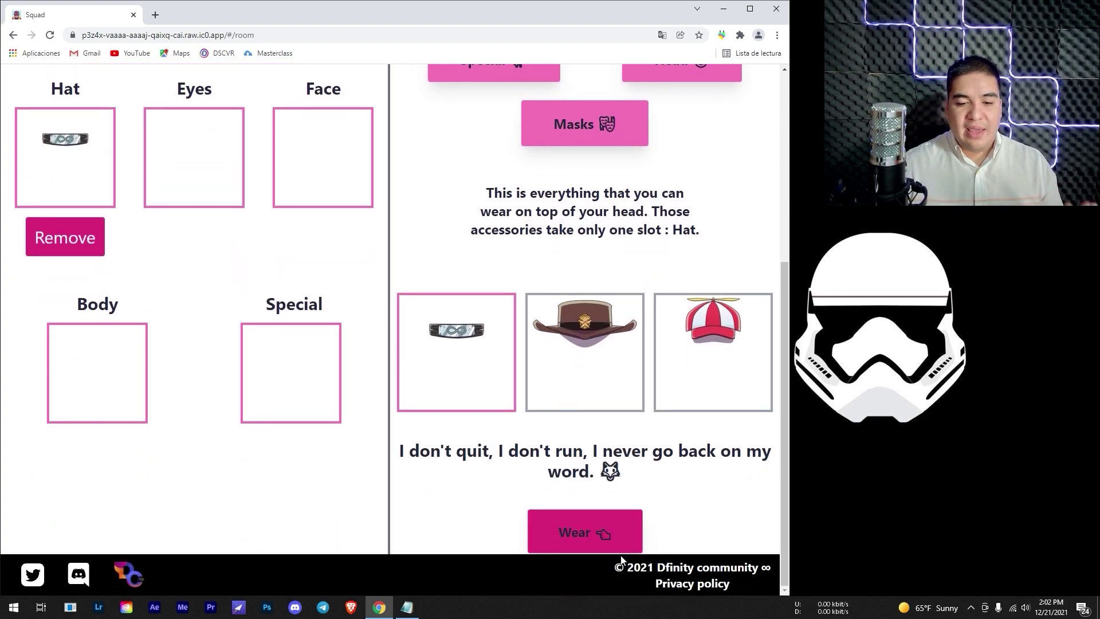
Wear the Ninja-headband, accept the confirmation and success alert, then bring up link.txt in Notepad
click(583, 530)
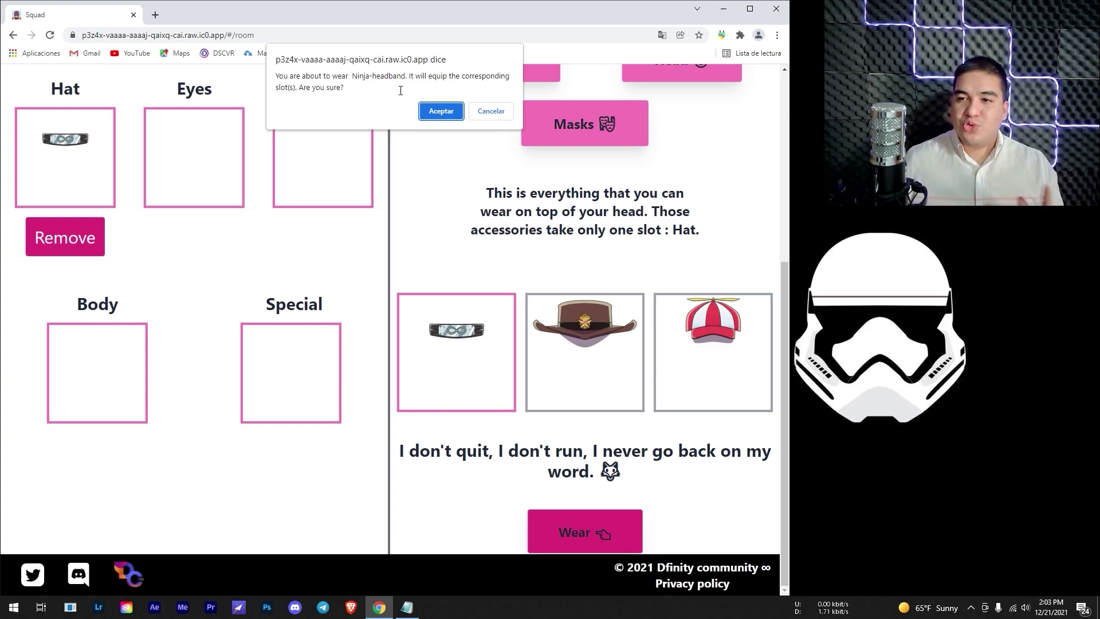
click(441, 113)
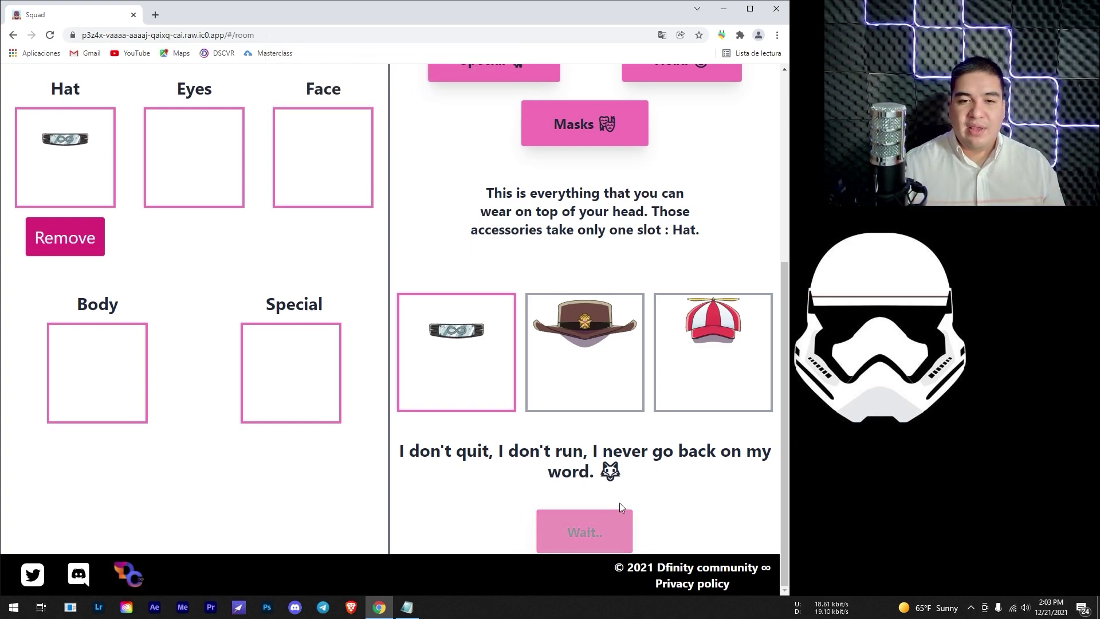
scroll(619, 503, up, 1)
scroll(630, 454, up, 3)
scroll(550, 456, up, 1)
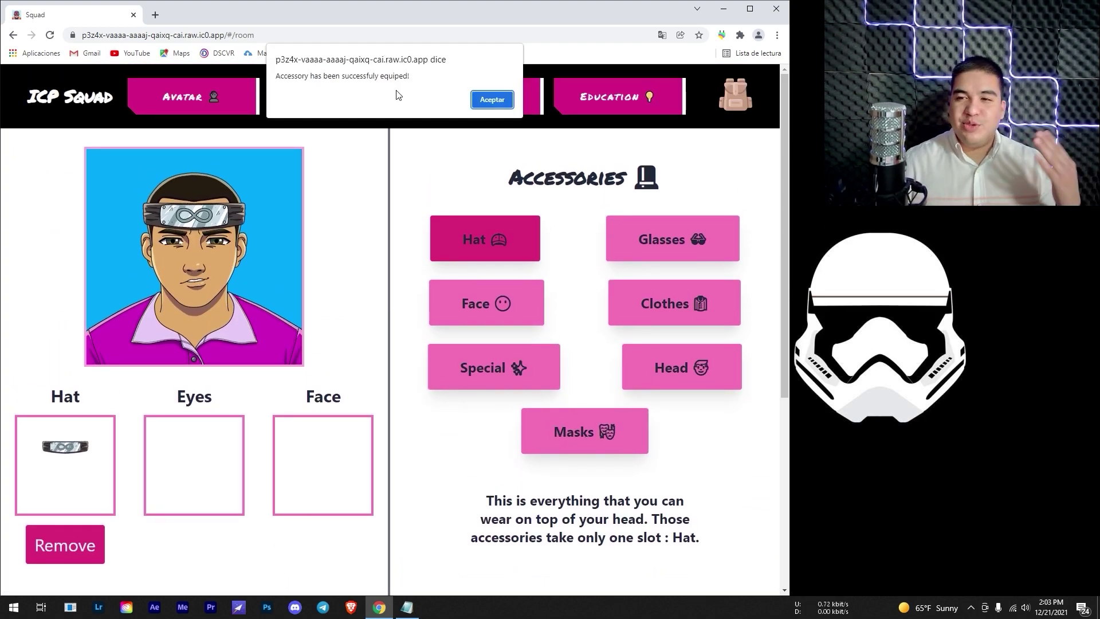
click(493, 100)
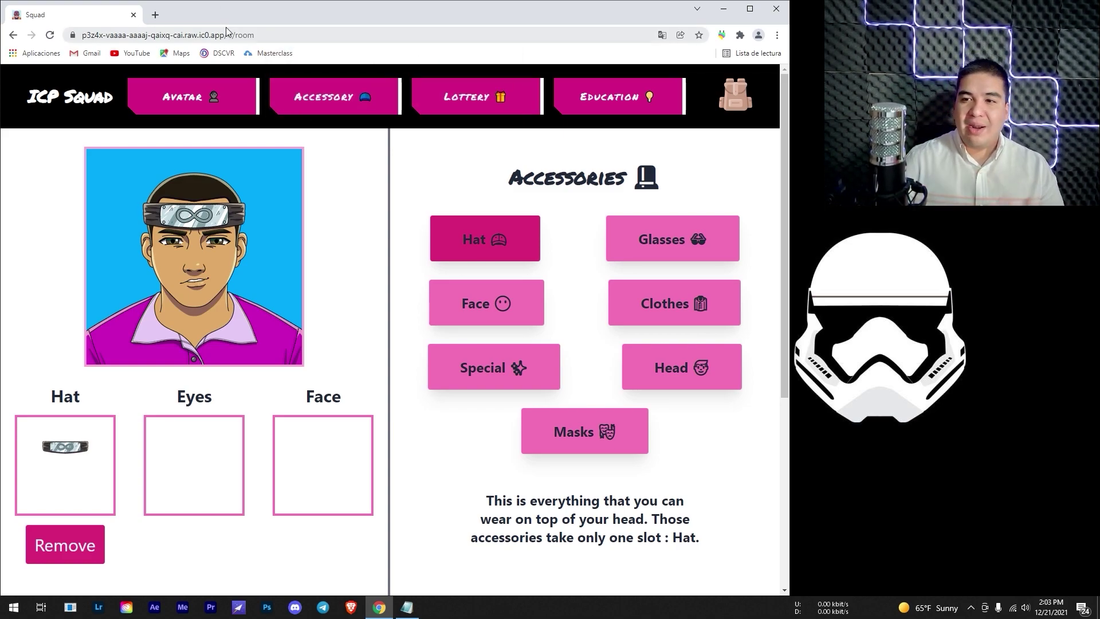
click(406, 606)
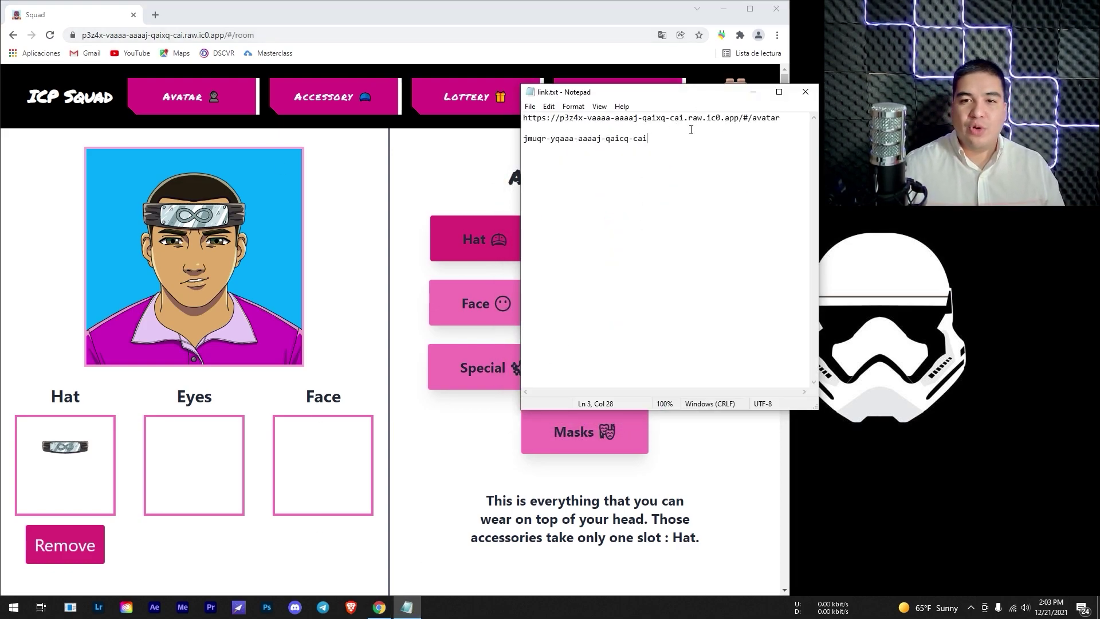
Highlight the full canister ID on the third line of link.txt
drag(588, 150, 574, 153)
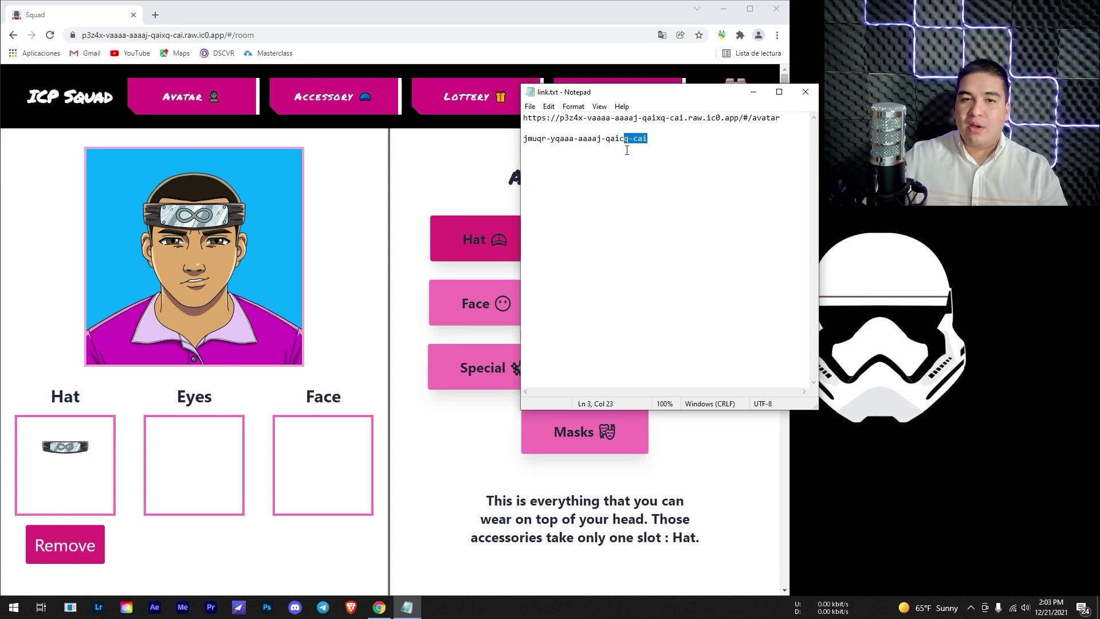
mouse_move(657, 139)
mouse_down()
mouse_move(624, 155)
mouse_move(688, 135)
mouse_up()
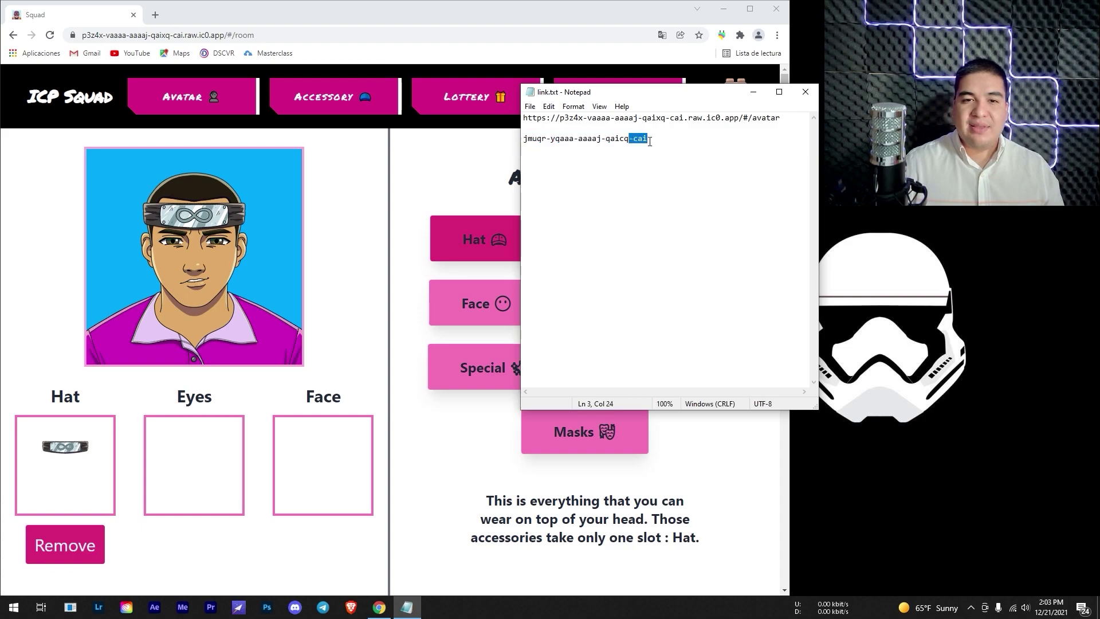
drag(688, 134, 473, 157)
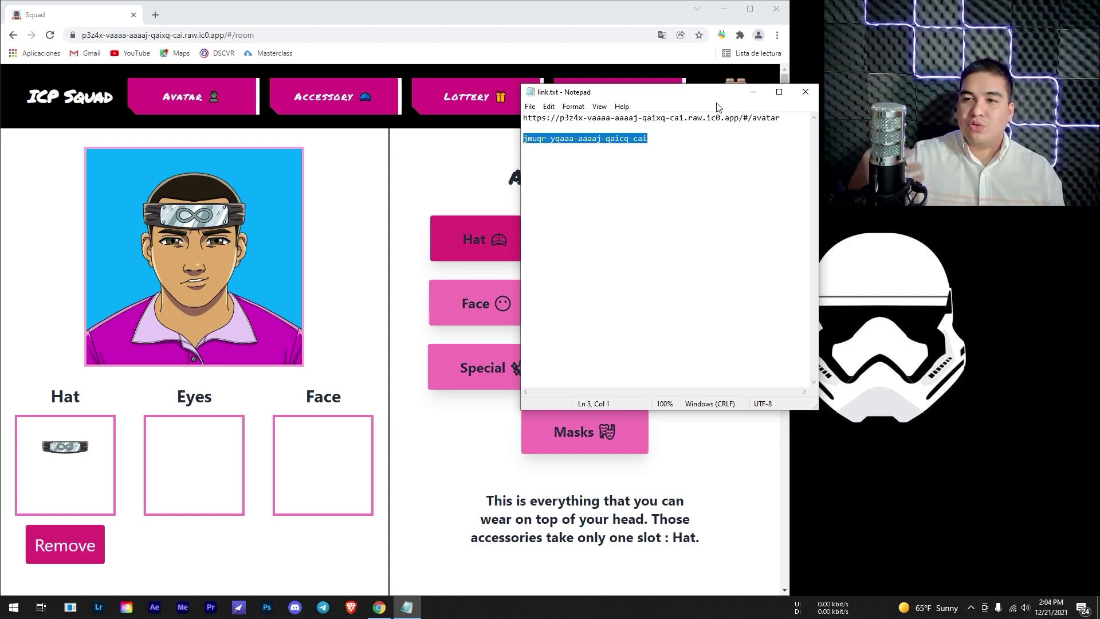
drag(646, 138, 523, 138)
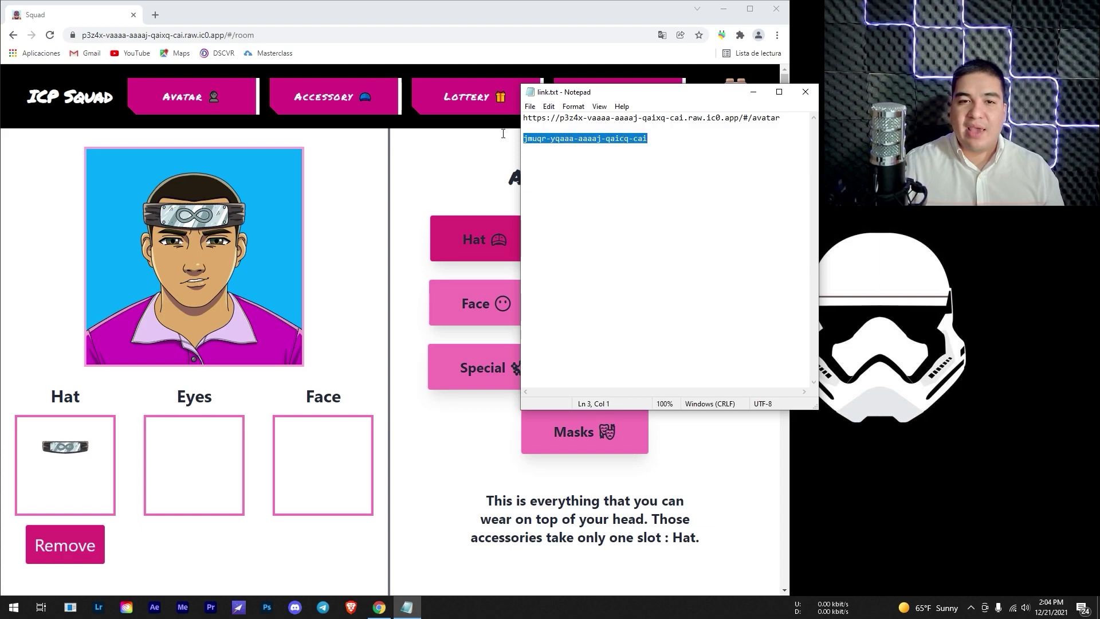